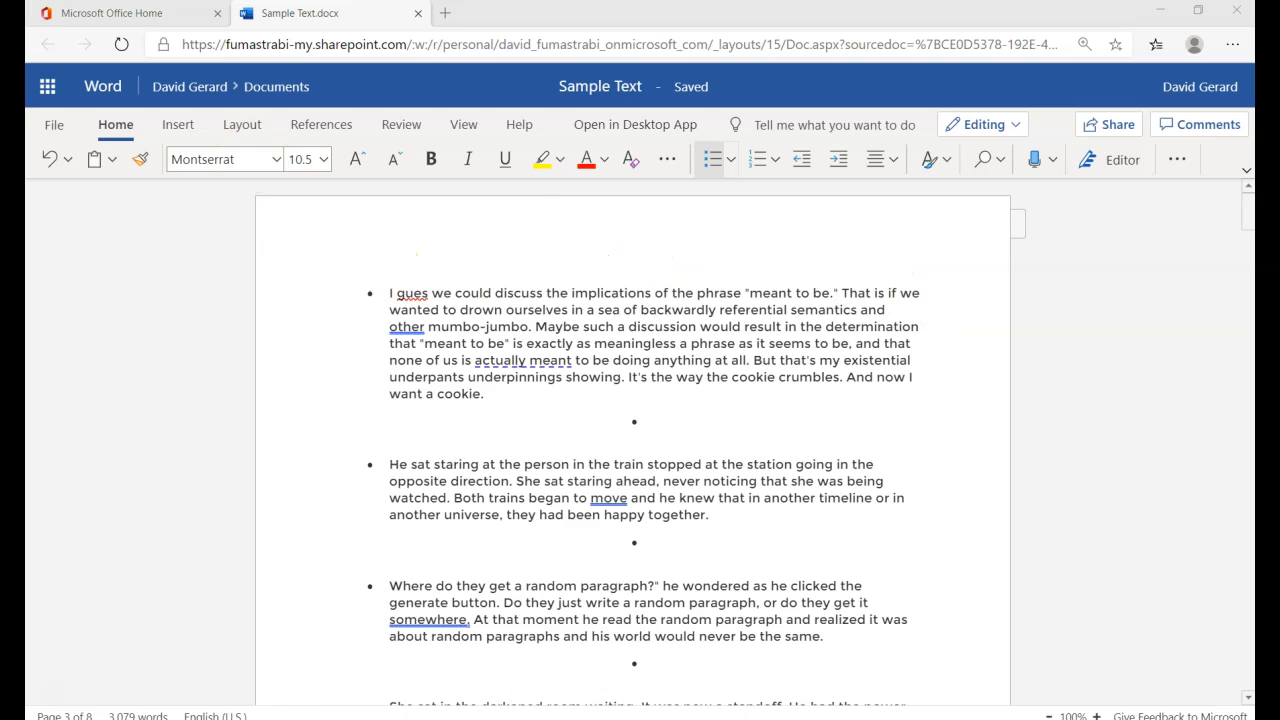
# Return to the Sample Text document from the Office home page and open the Editor writing check.
pyautogui.click(136, 20)
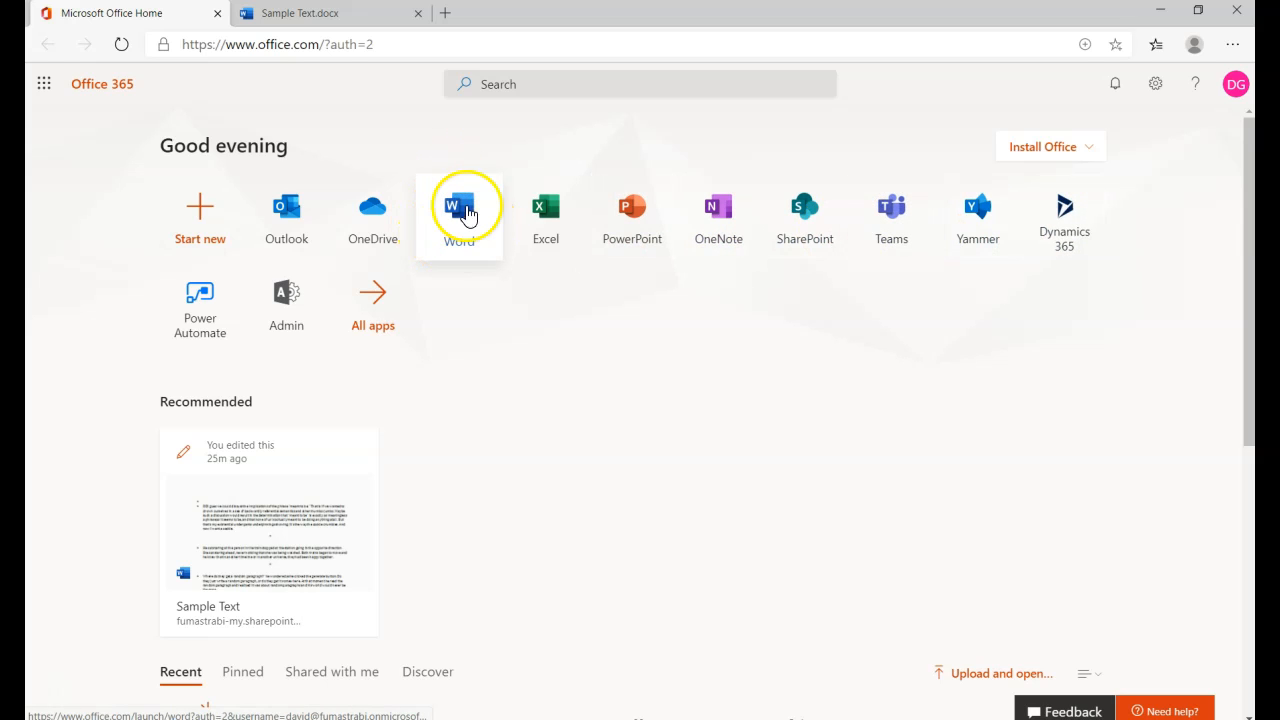
pyautogui.click(325, 14)
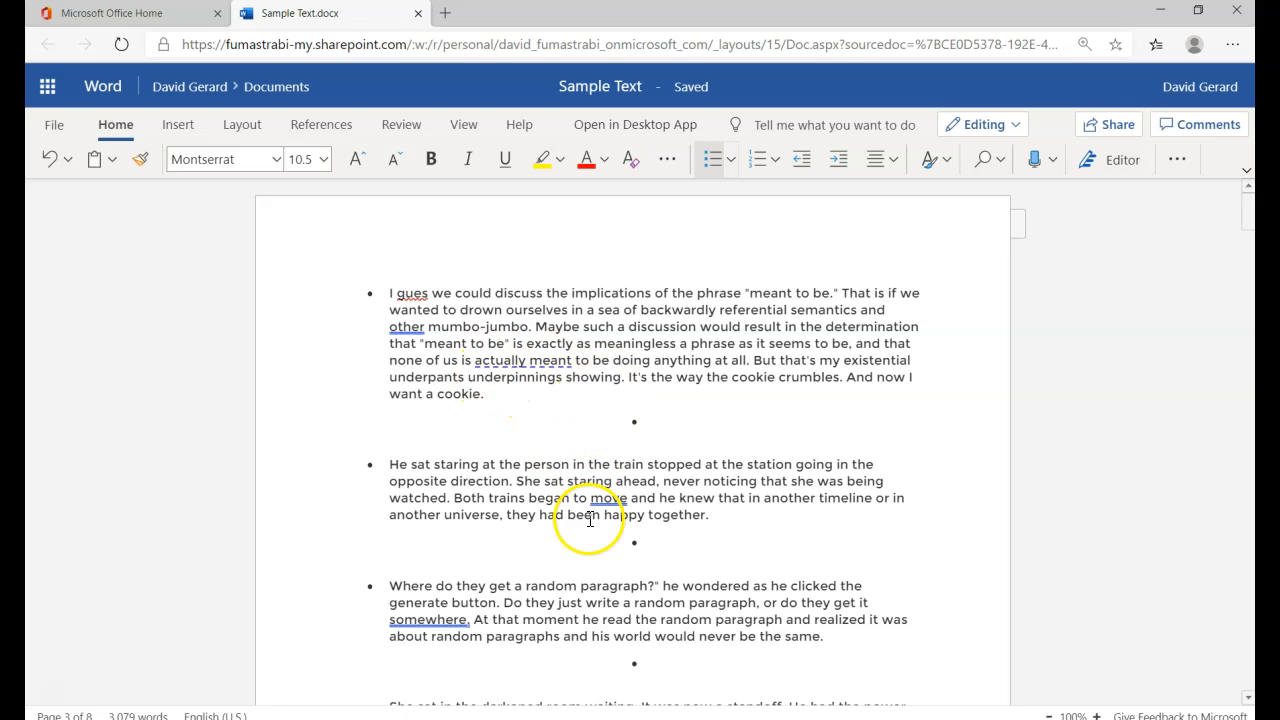
pyautogui.click(1101, 158)
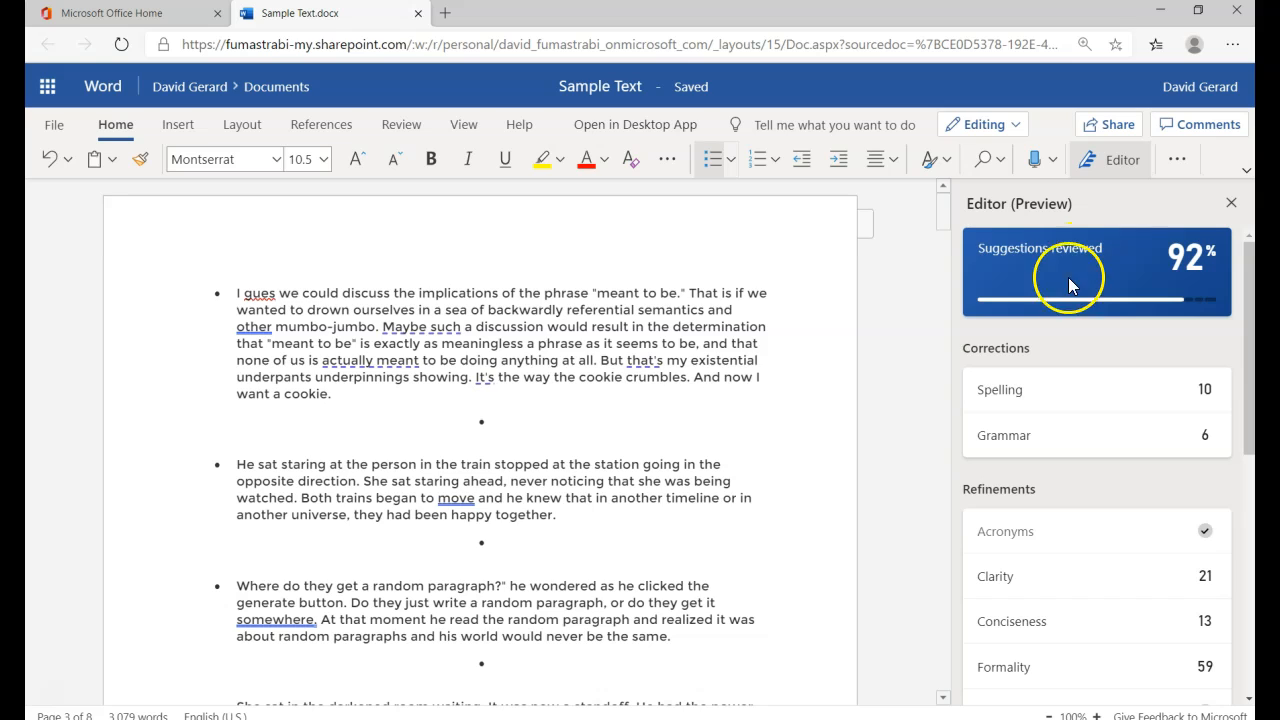
# Examine the Editor's review score, correction and refinement categories, and document stats.
pyautogui.moveTo(1188, 303)
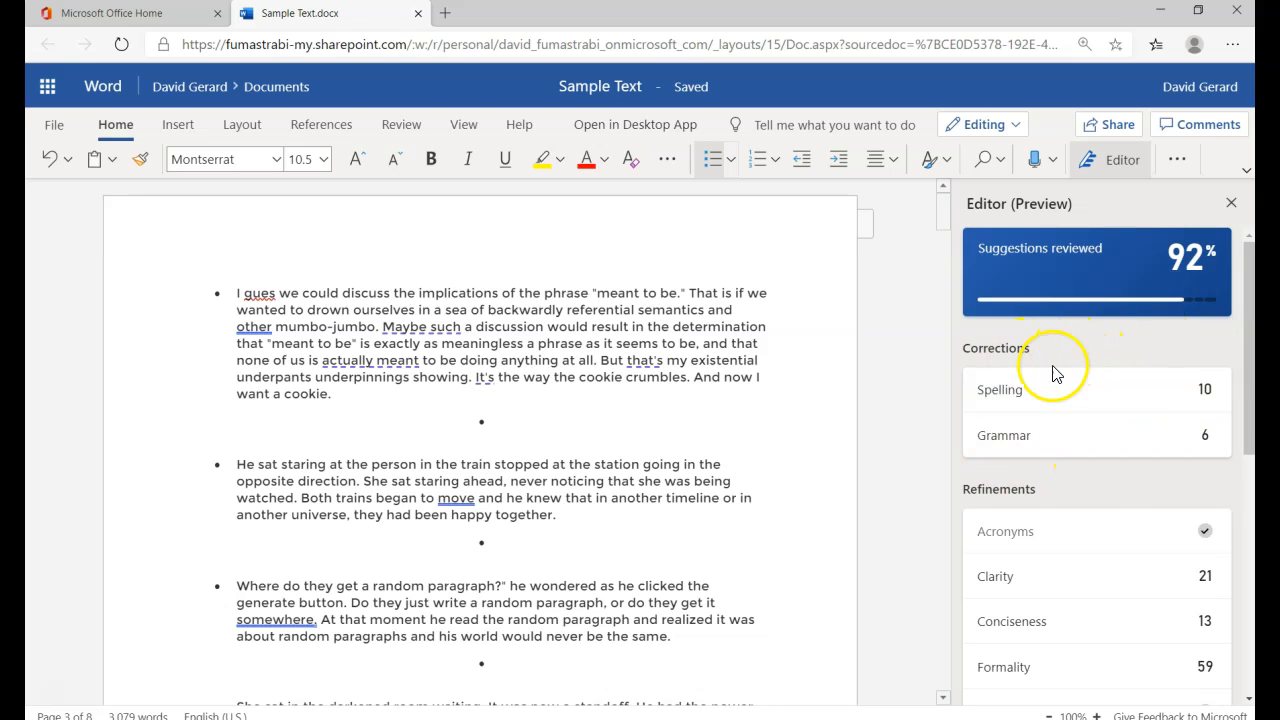
pyautogui.scroll(-2, 1117, 486)
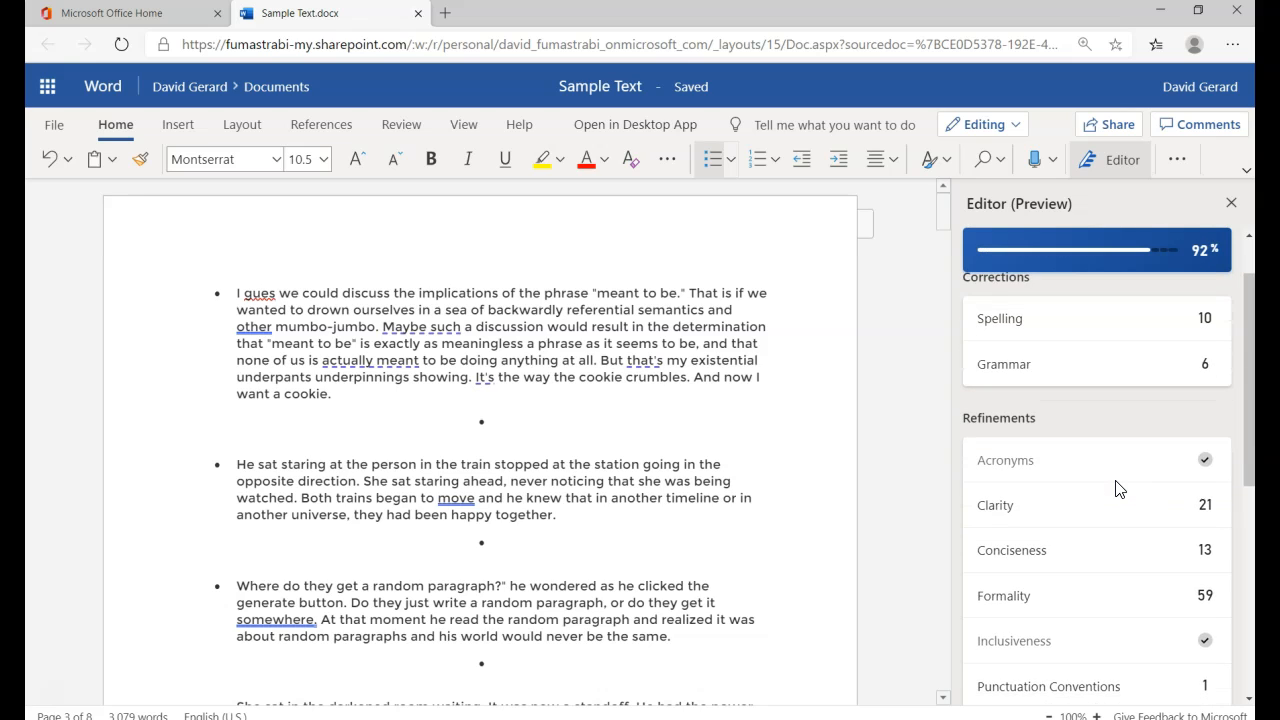
pyautogui.scroll(2, 1117, 486)
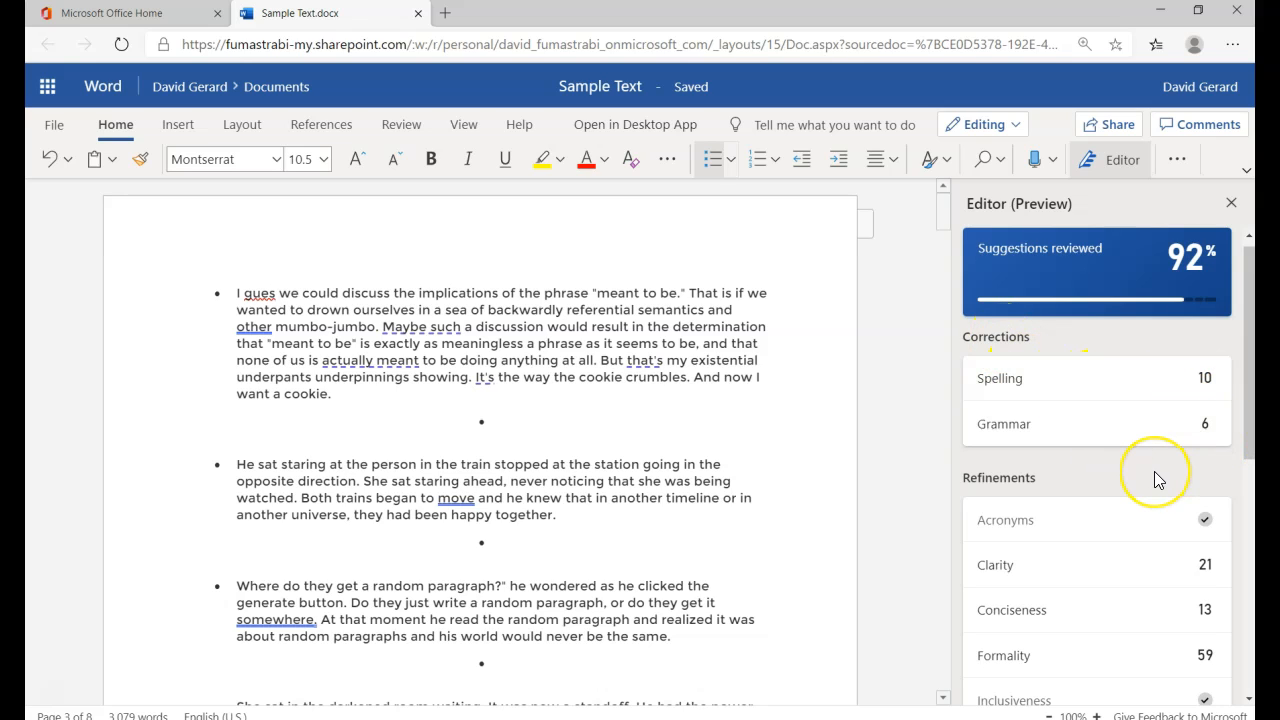
pyautogui.scroll(-3, 1154, 471)
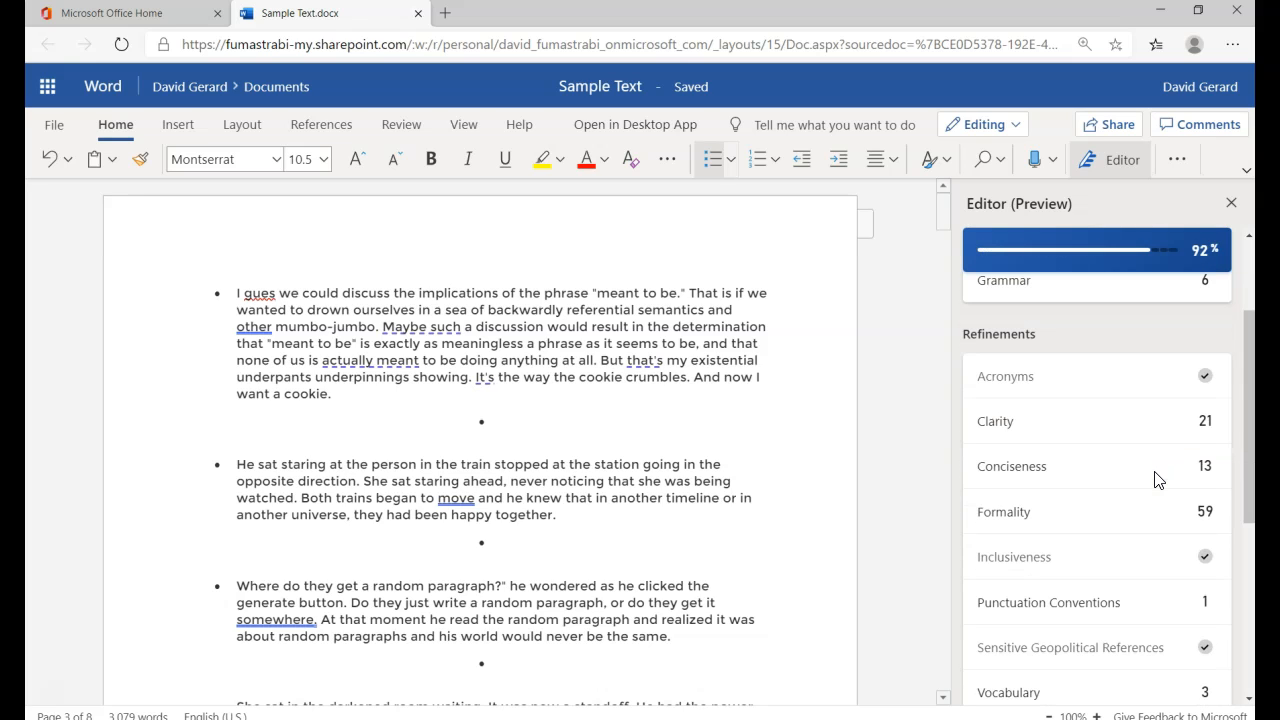
pyautogui.scroll(-1, 1154, 480)
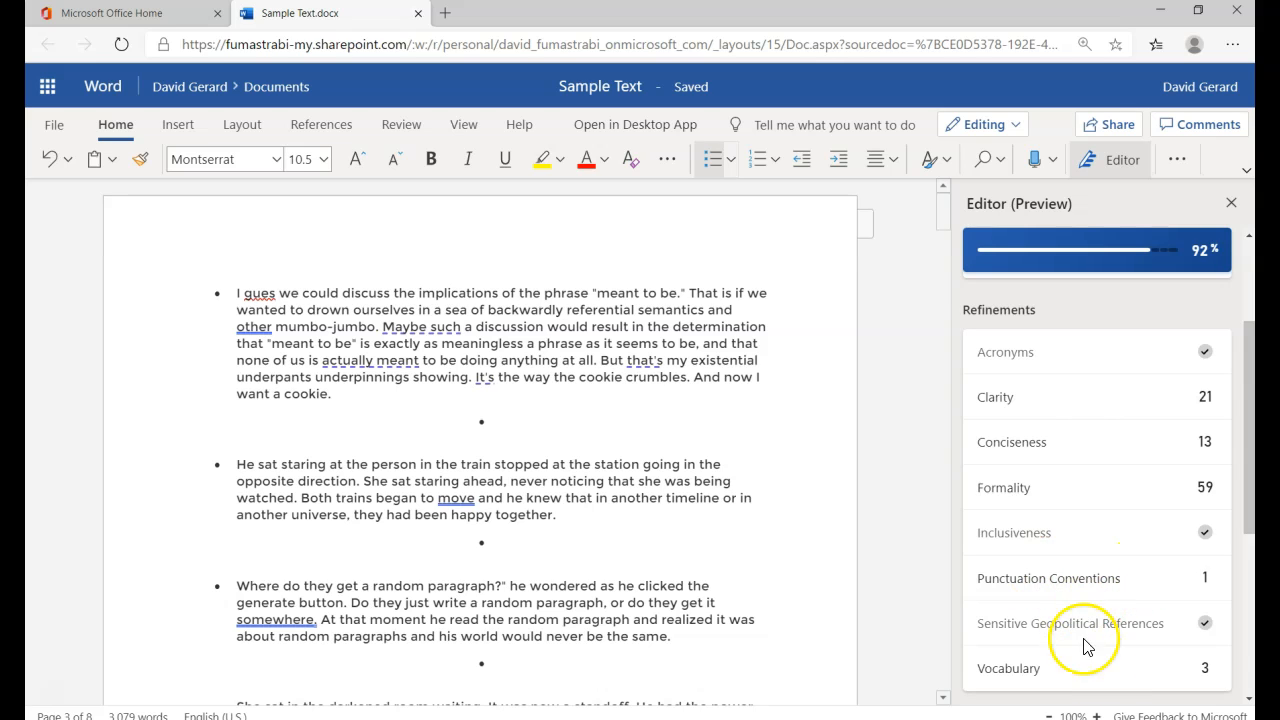
pyautogui.scroll(-4, 1103, 683)
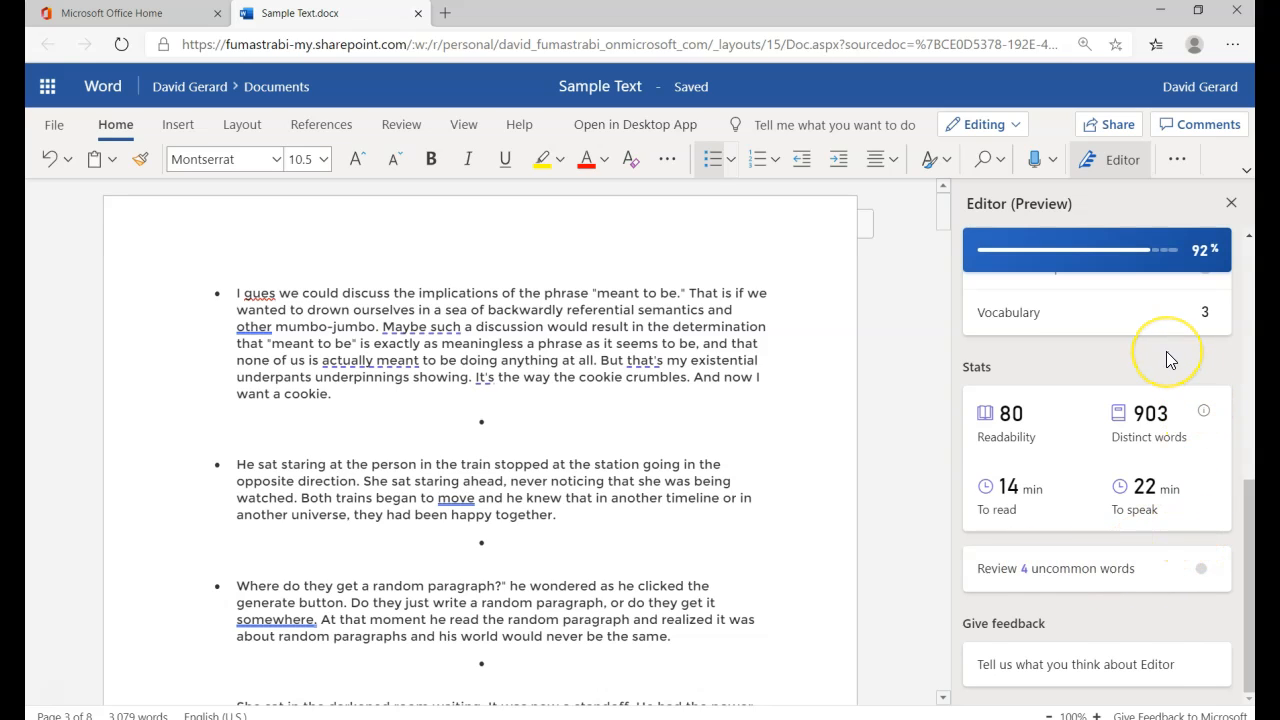
pyautogui.scroll(3, 1166, 357)
pyautogui.scroll(-3, 1166, 360)
# Read the explanation of the Readability and Distinct Words stats.
pyautogui.click(1204, 412)
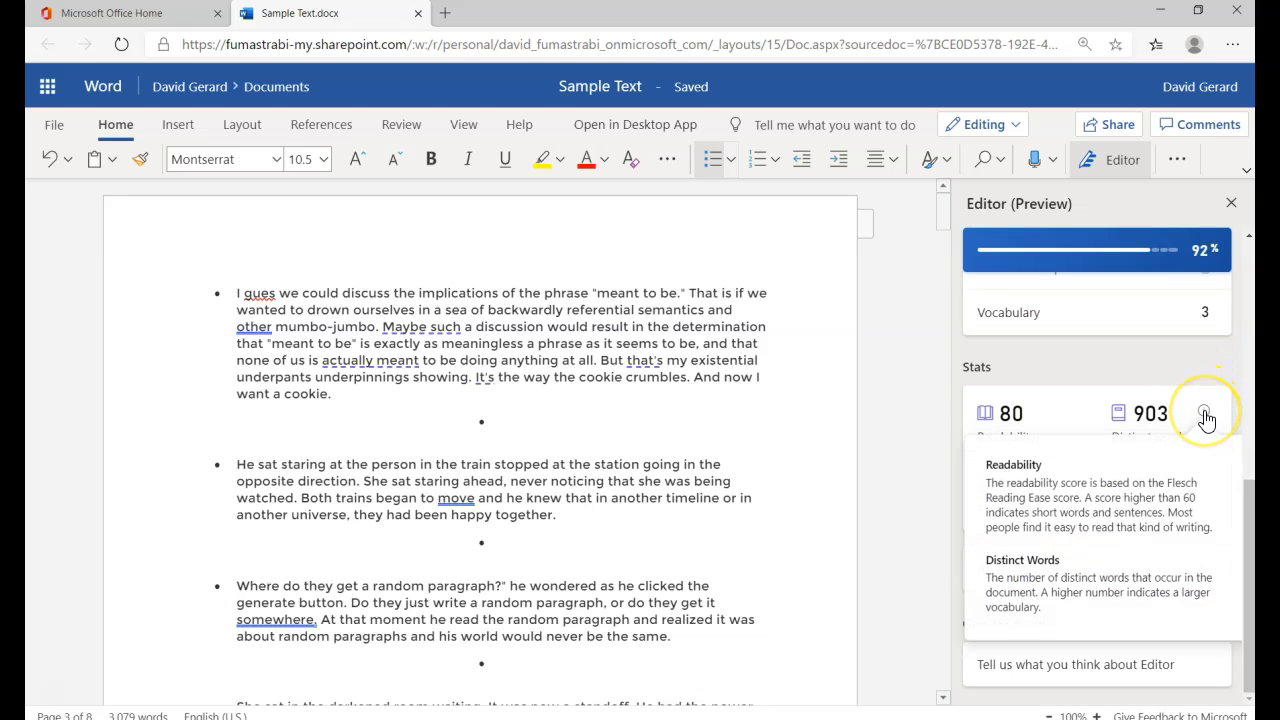
pyautogui.click(1204, 414)
pyautogui.click(1204, 414)
# Review the spelling issues and accept the corrections "anticipated", "I'm" and "Grizzly".
pyautogui.scroll(5, 1168, 366)
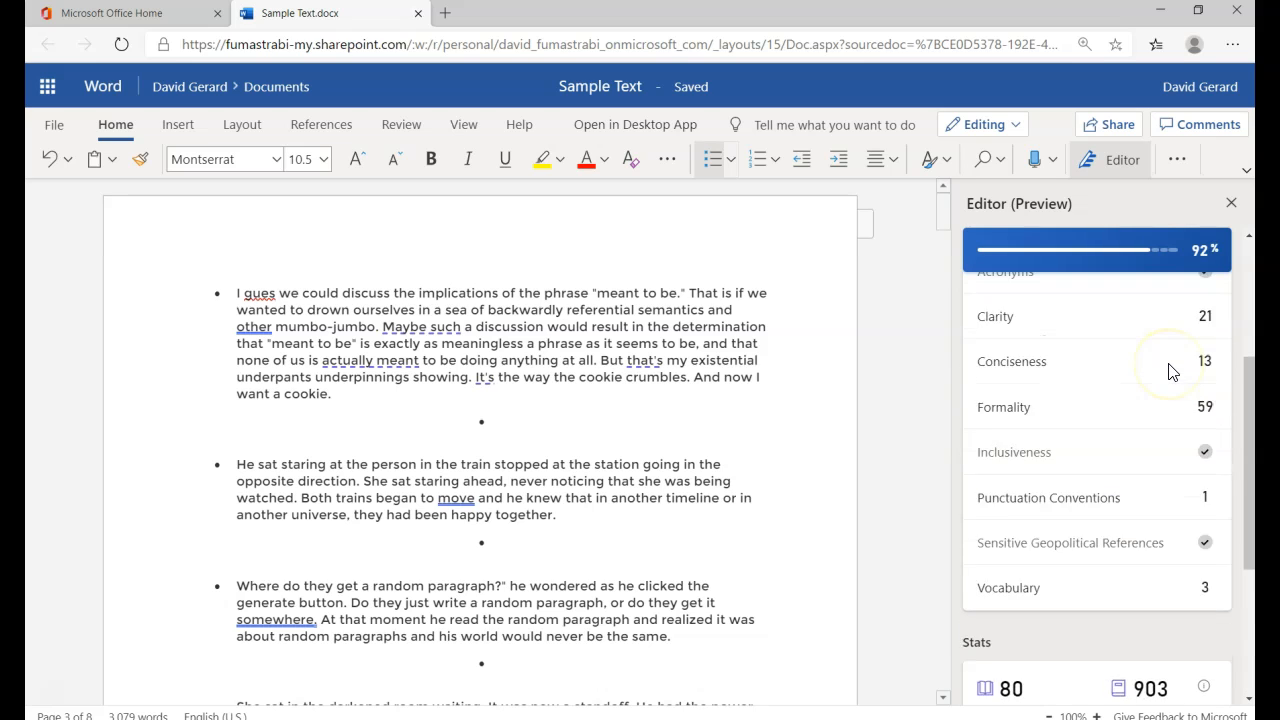
pyautogui.scroll(1, 1168, 372)
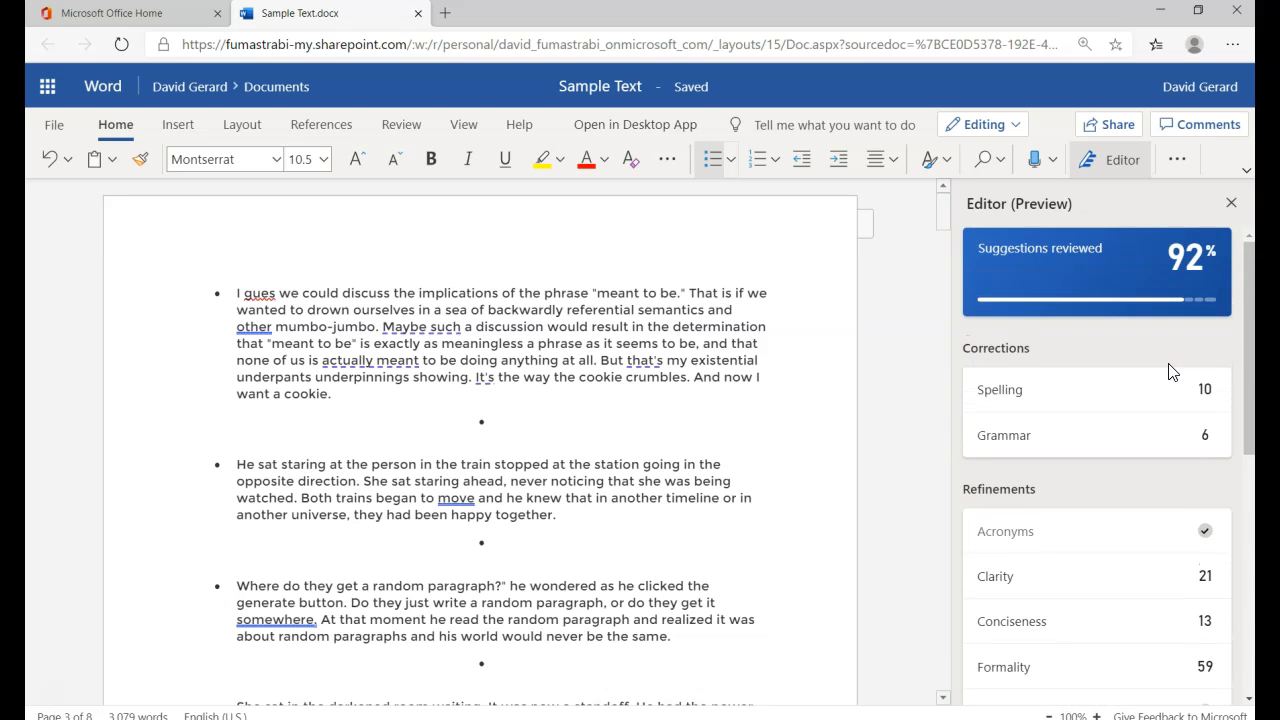
pyautogui.click(1035, 393)
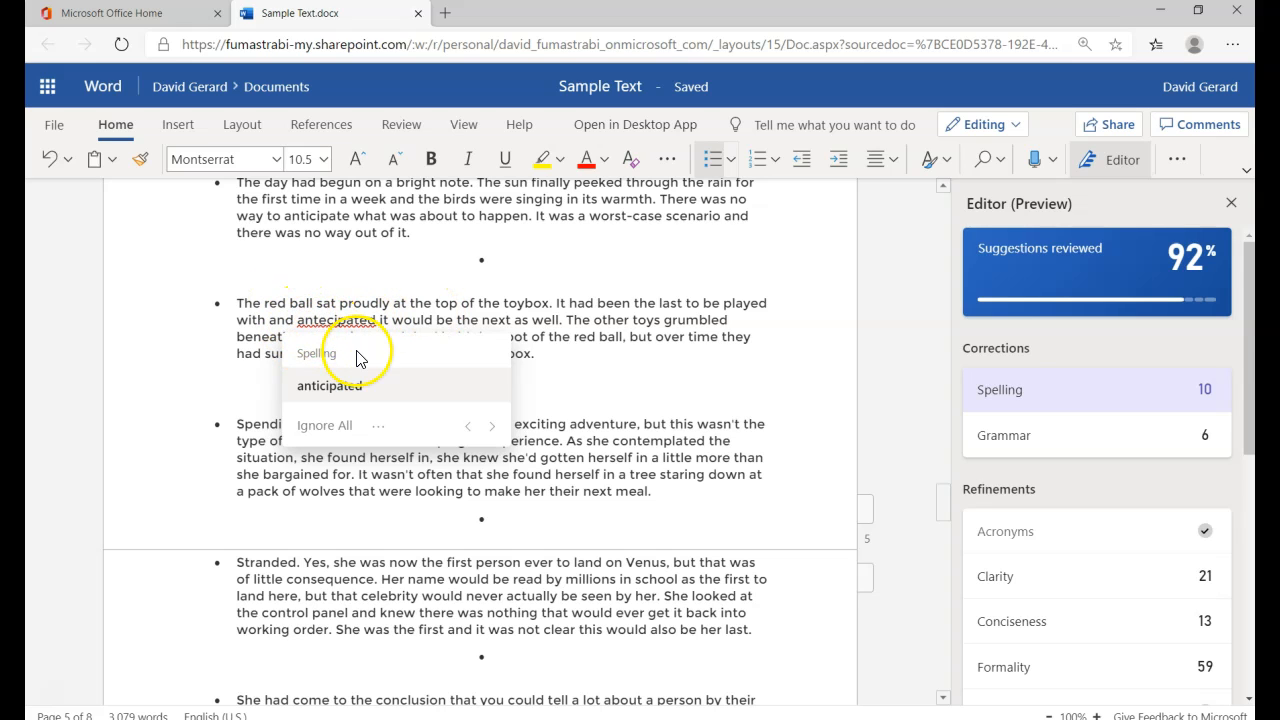
pyautogui.click(365, 390)
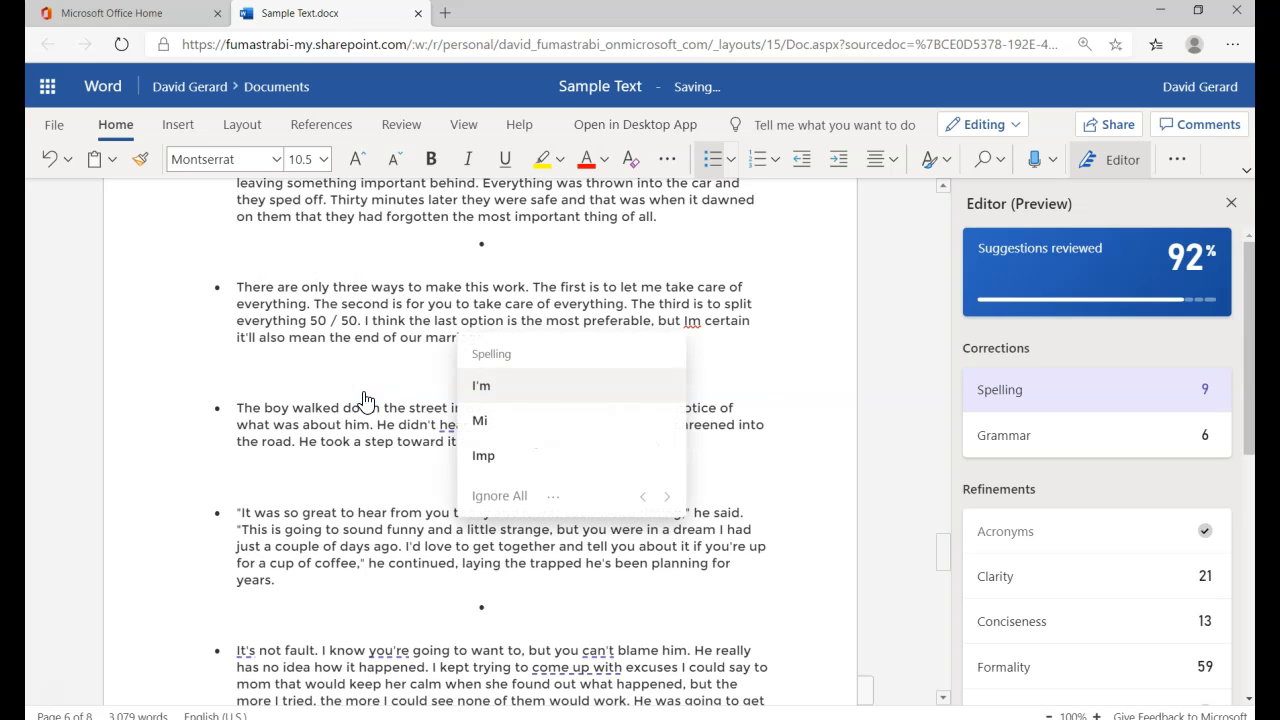
pyautogui.click(488, 388)
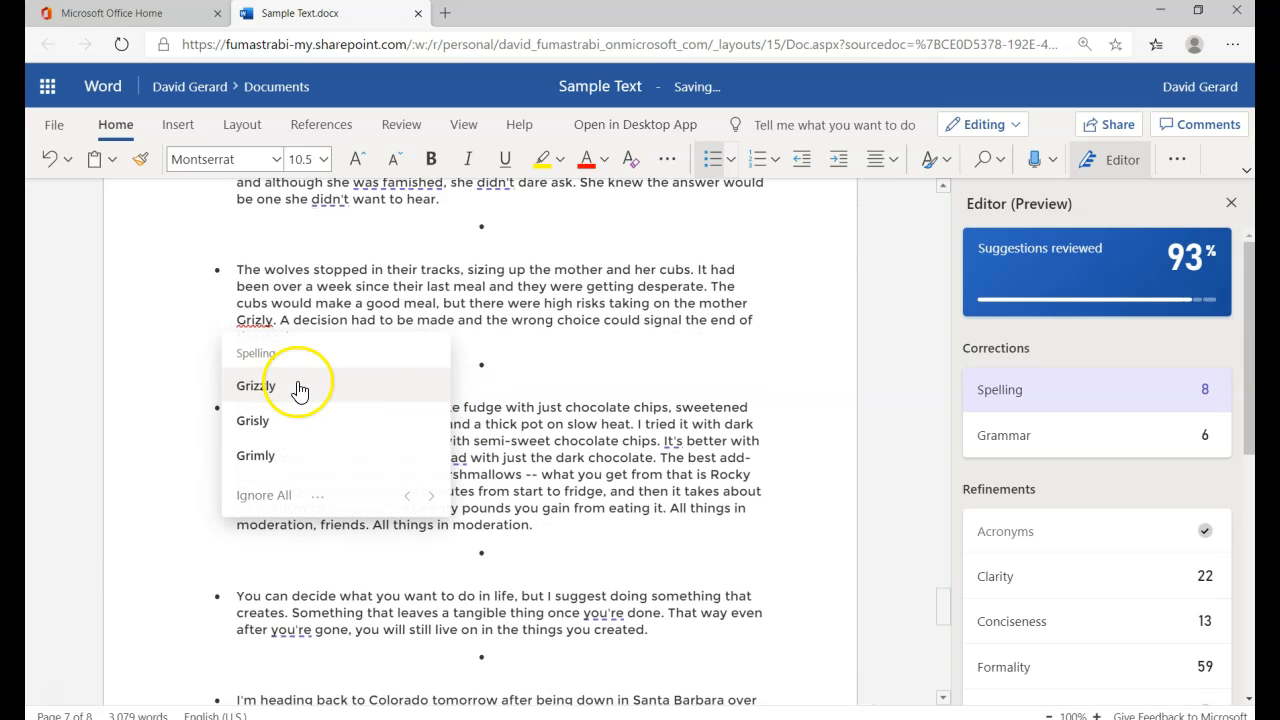
pyautogui.click(288, 384)
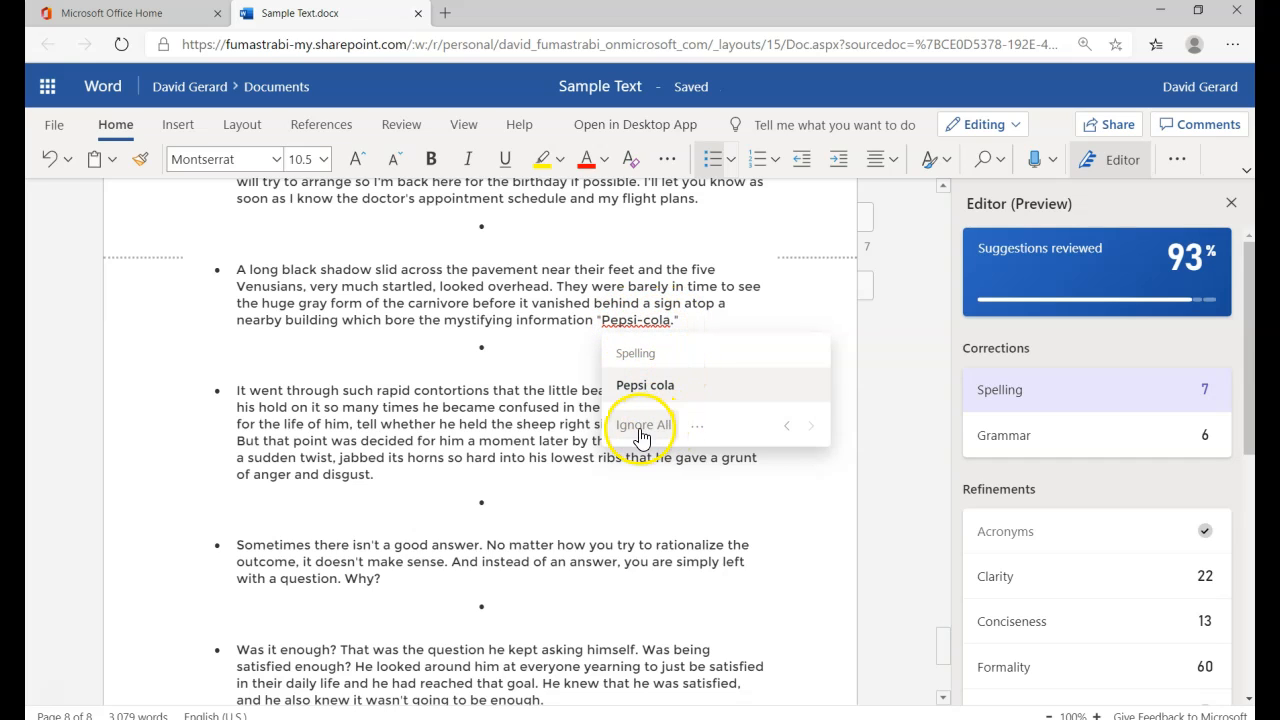
# Ignore all flags on "Pepsi-cola" after showing its context, and correct "aditional" to "additional".
pyautogui.click(694, 430)
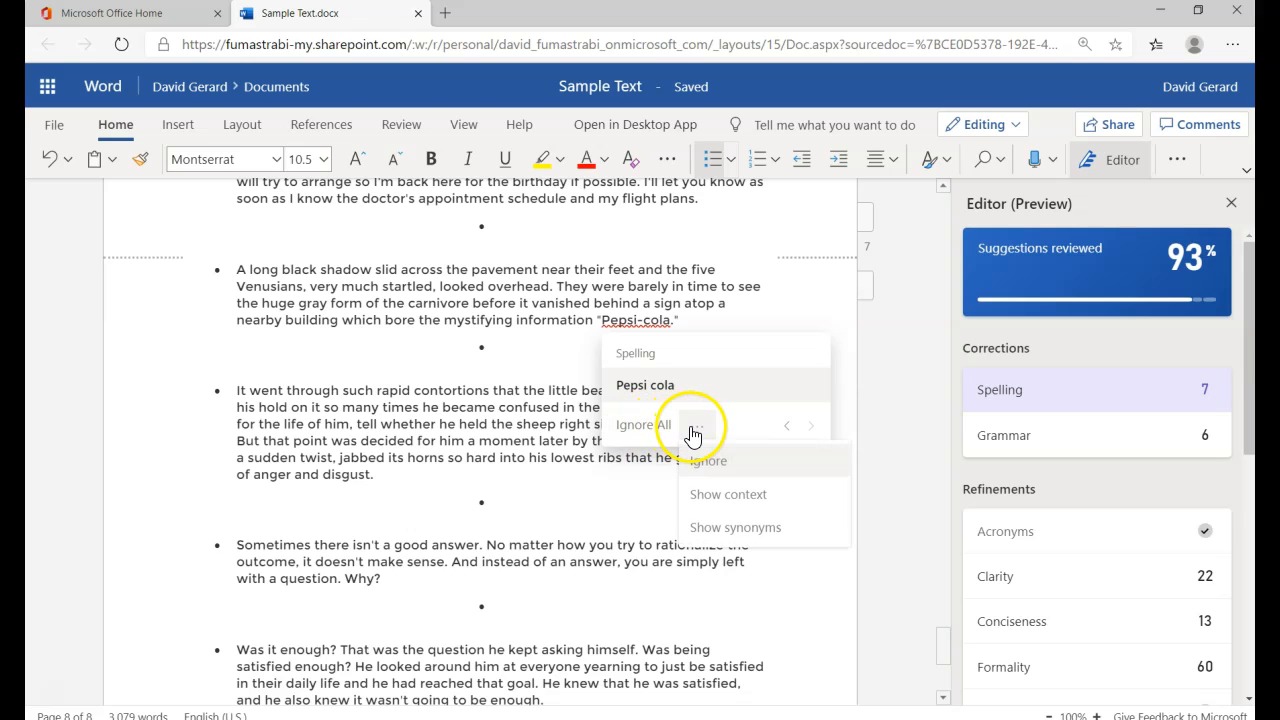
pyautogui.click(740, 500)
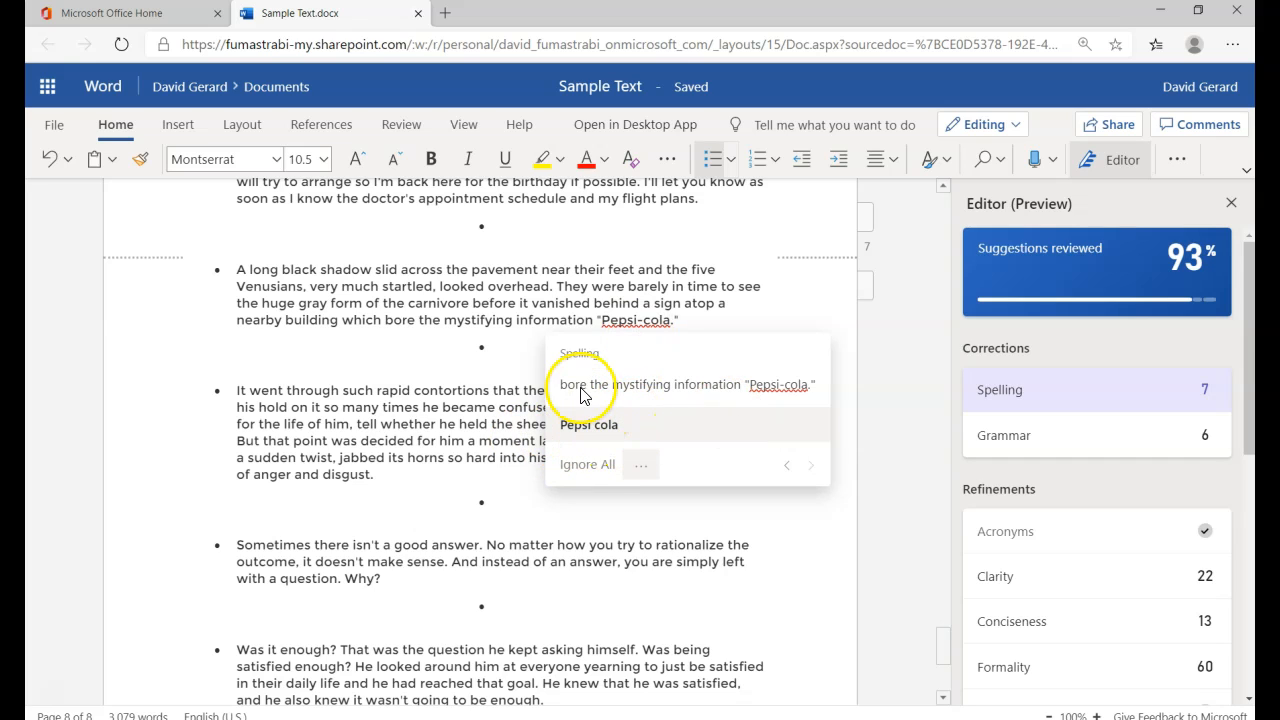
pyautogui.click(575, 466)
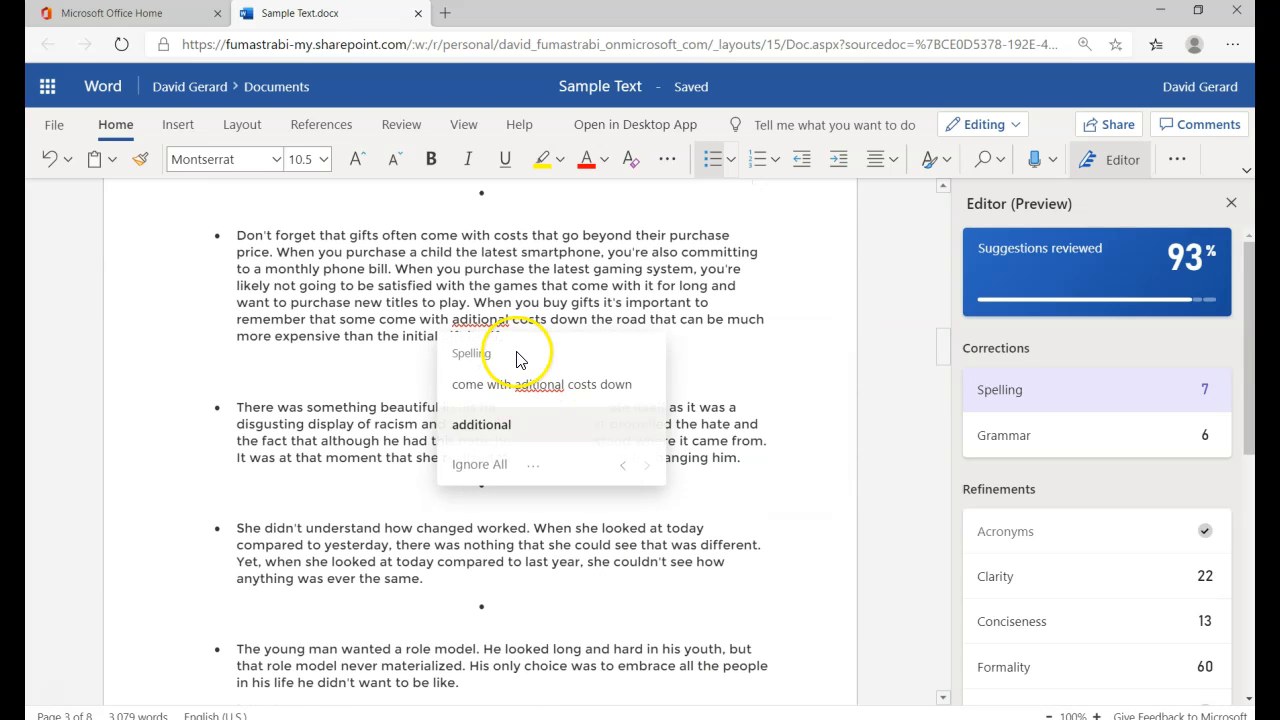
pyautogui.click(510, 426)
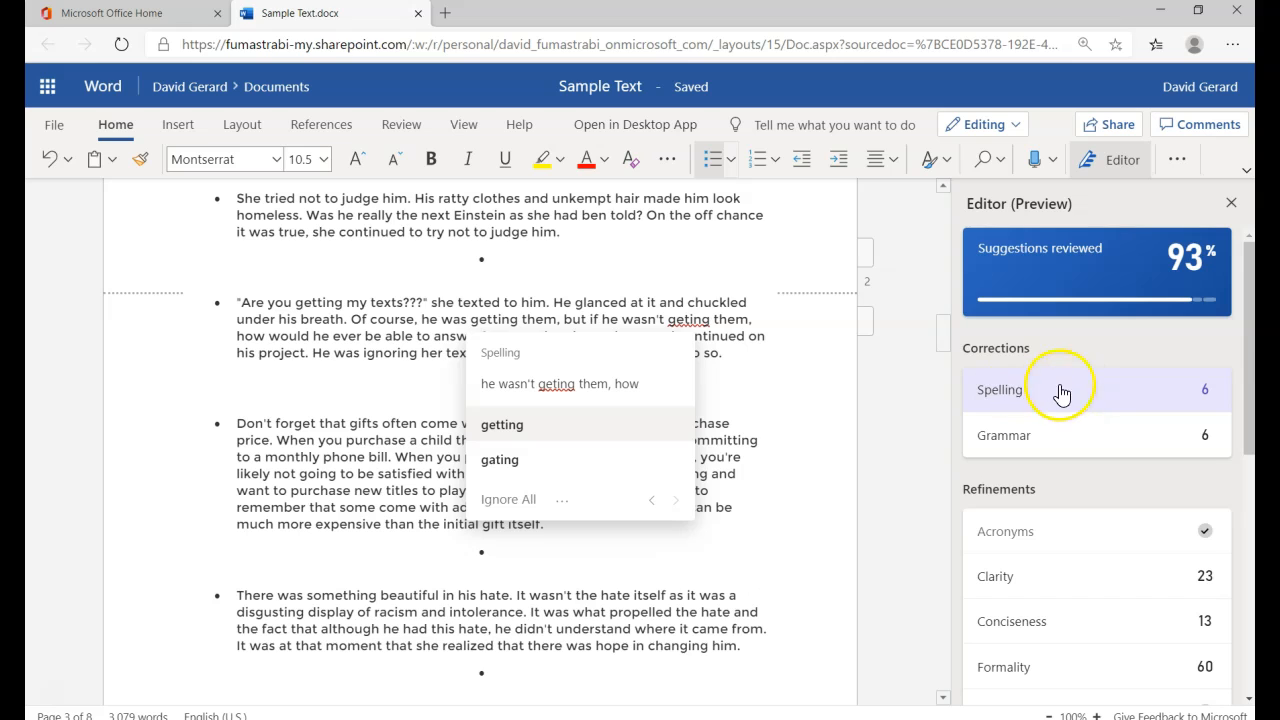
# Review the grammar issues, correcting "ben" to "been", "open" to "opened" in the drawer sentence, and "weren't" to "wasn't".
pyautogui.click(1090, 443)
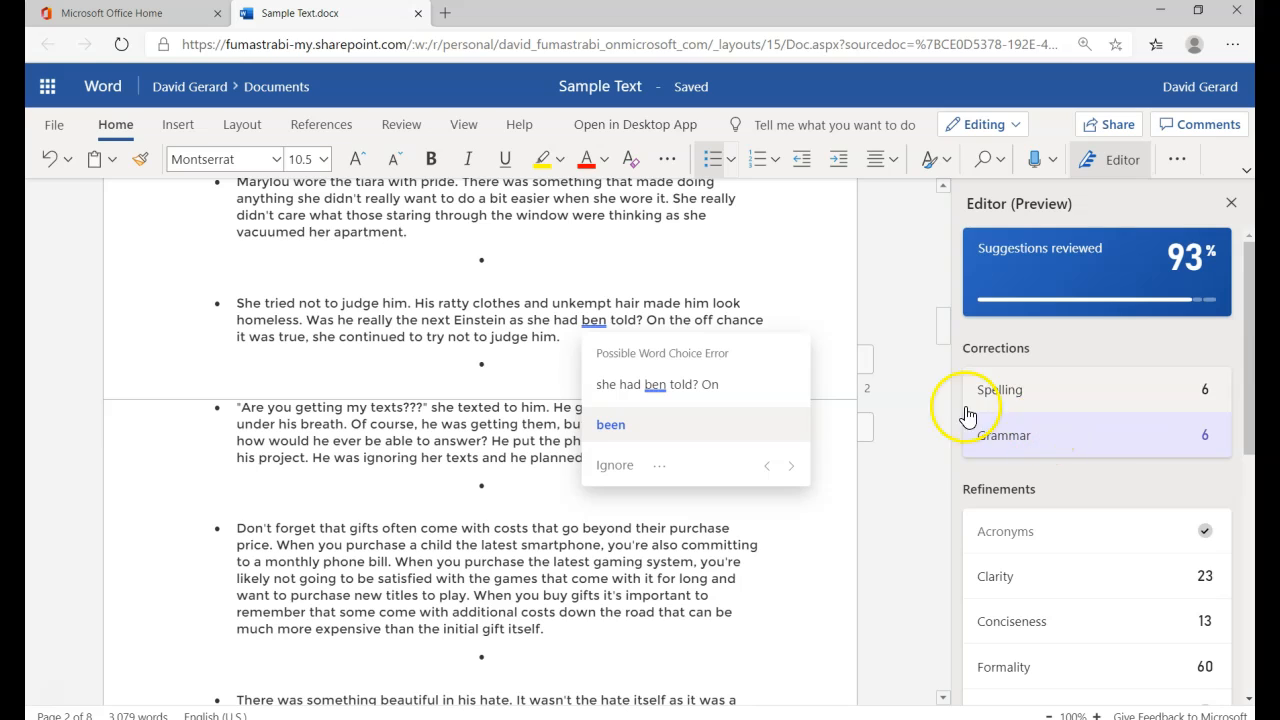
pyautogui.click(610, 430)
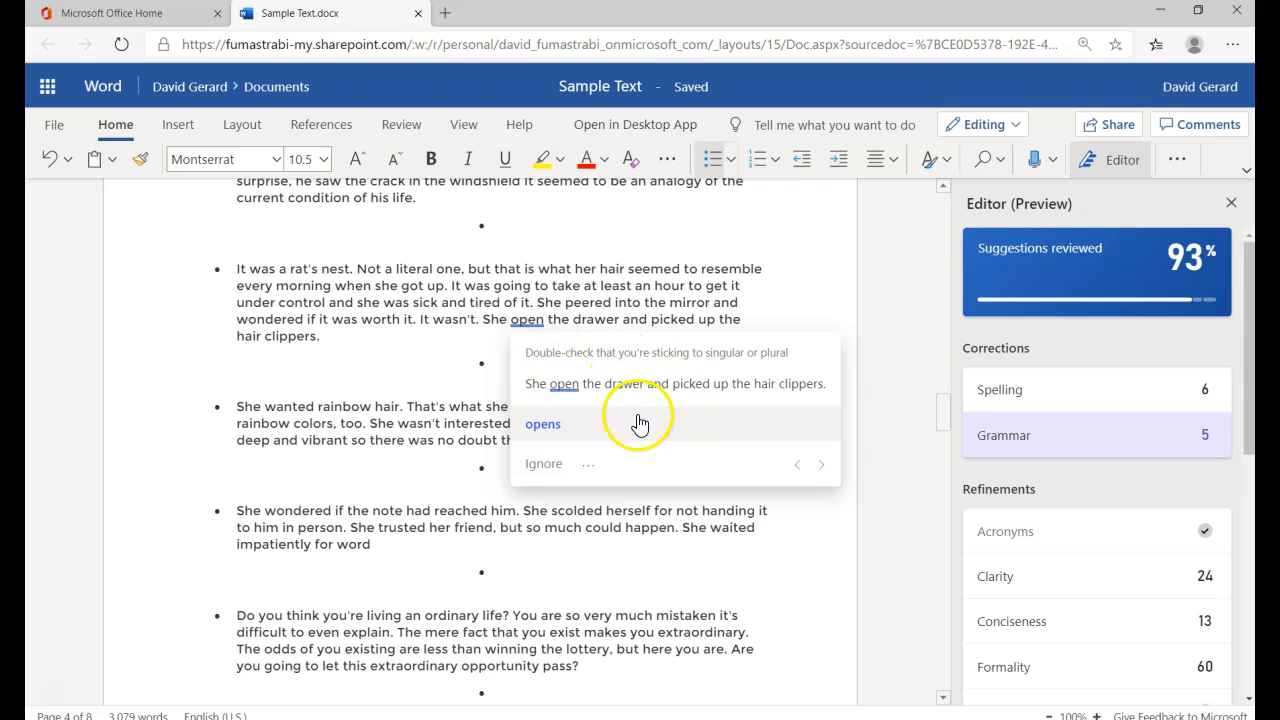
pyautogui.click(545, 321)
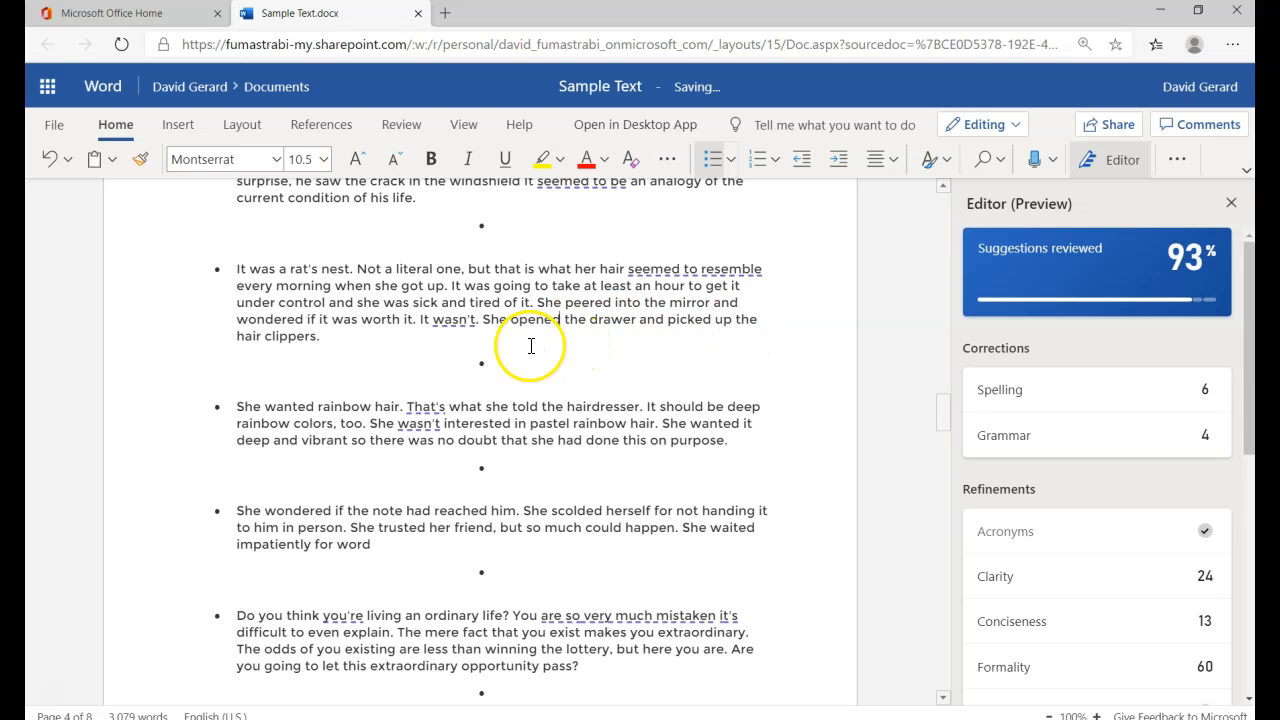
pyautogui.click(1038, 436)
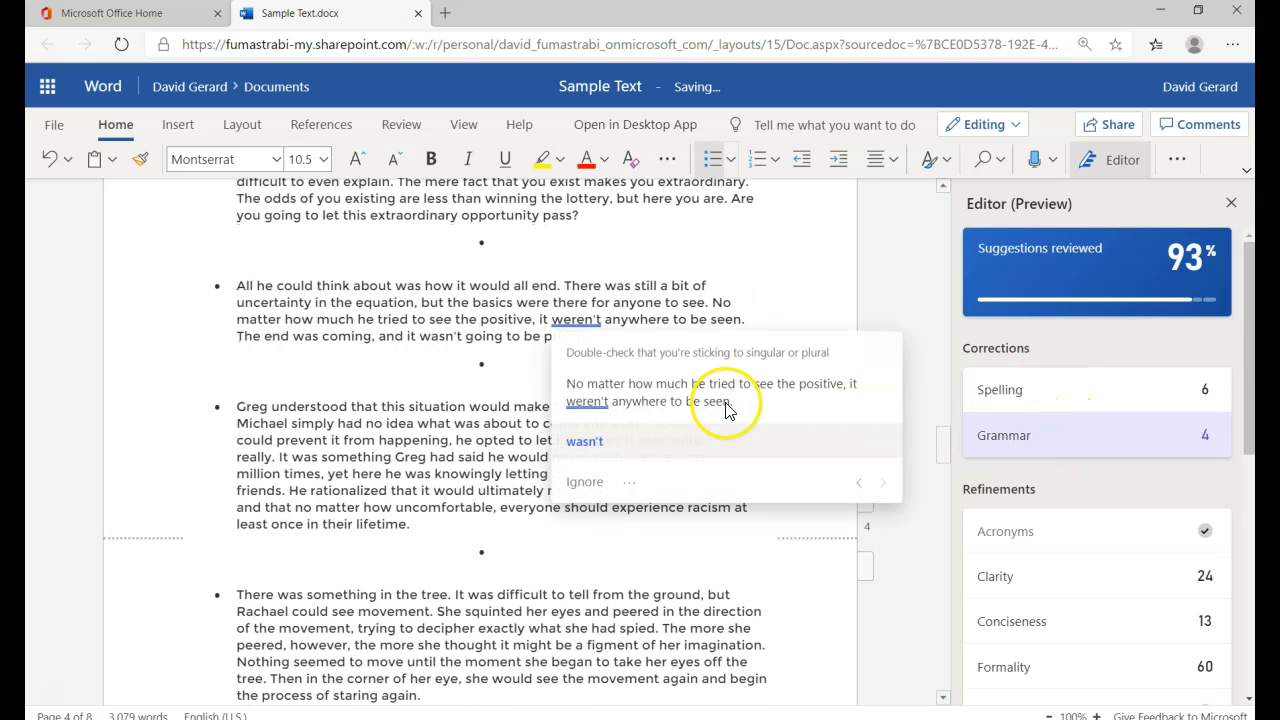
pyautogui.click(615, 441)
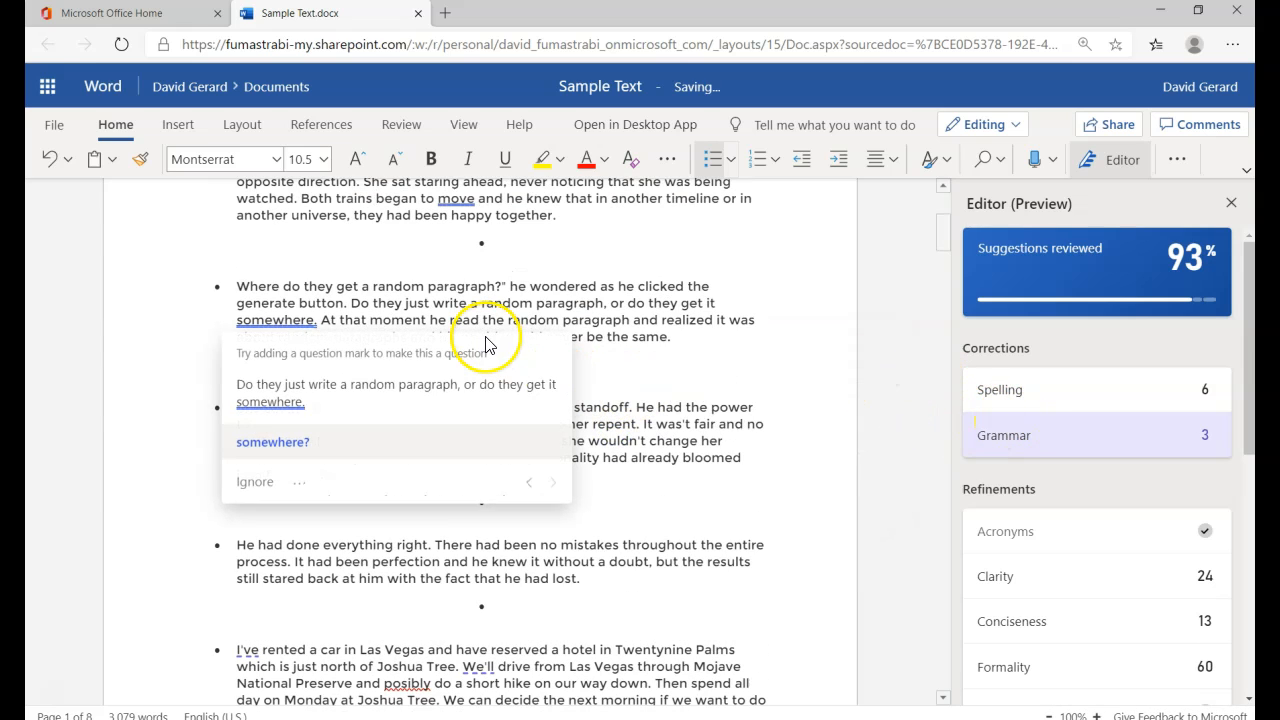
# Hide the sentence context in the "somewhere" suggestion and check the previous suggestion for "move" before returning to it.
pyautogui.click(299, 484)
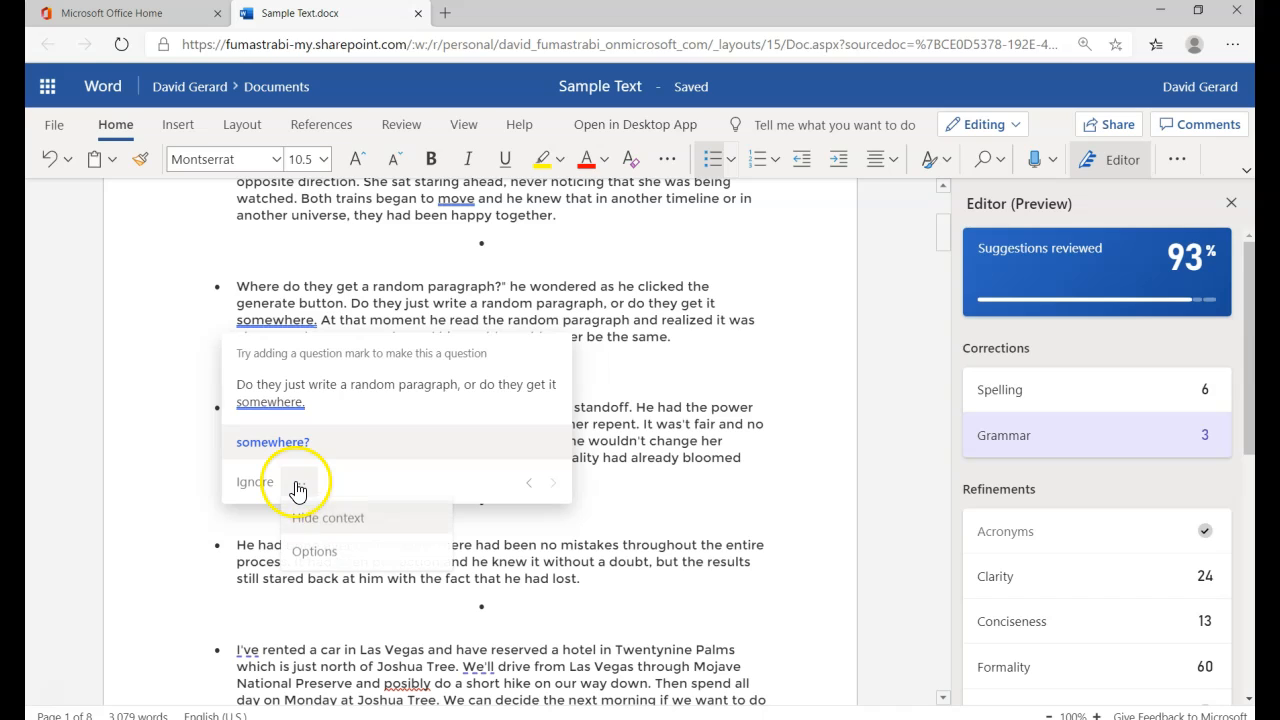
pyautogui.click(349, 527)
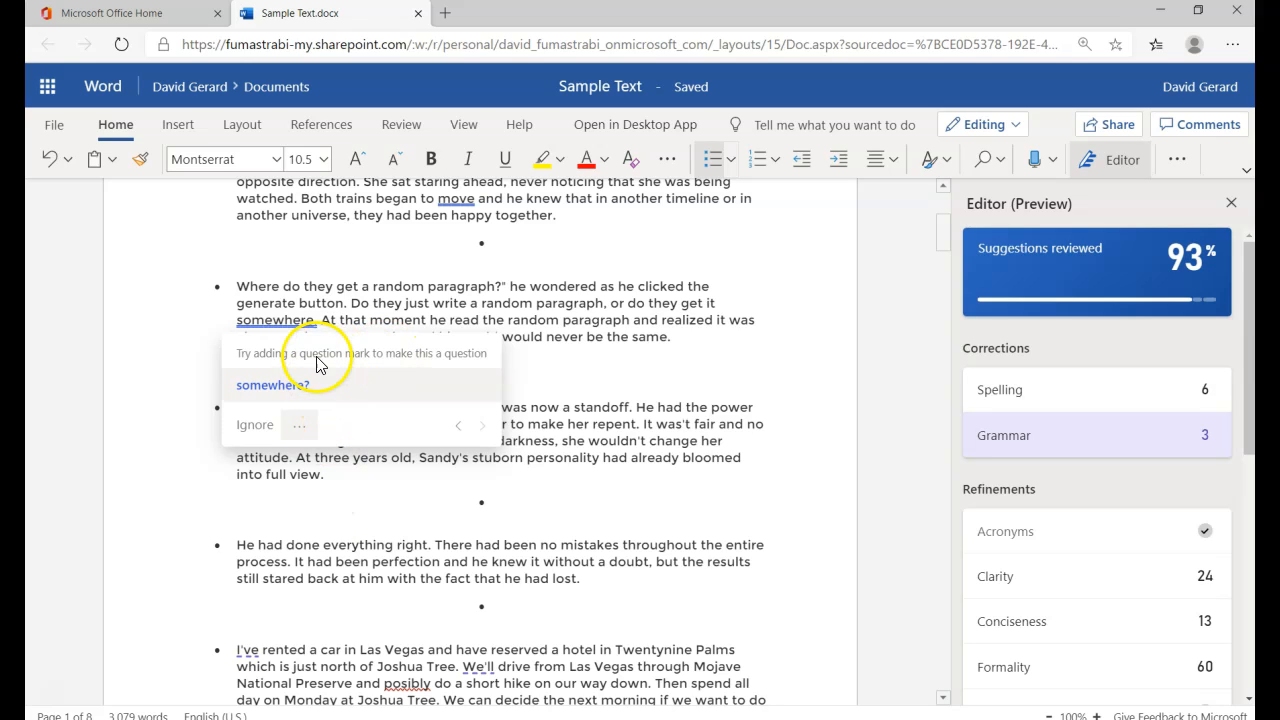
pyautogui.click(304, 427)
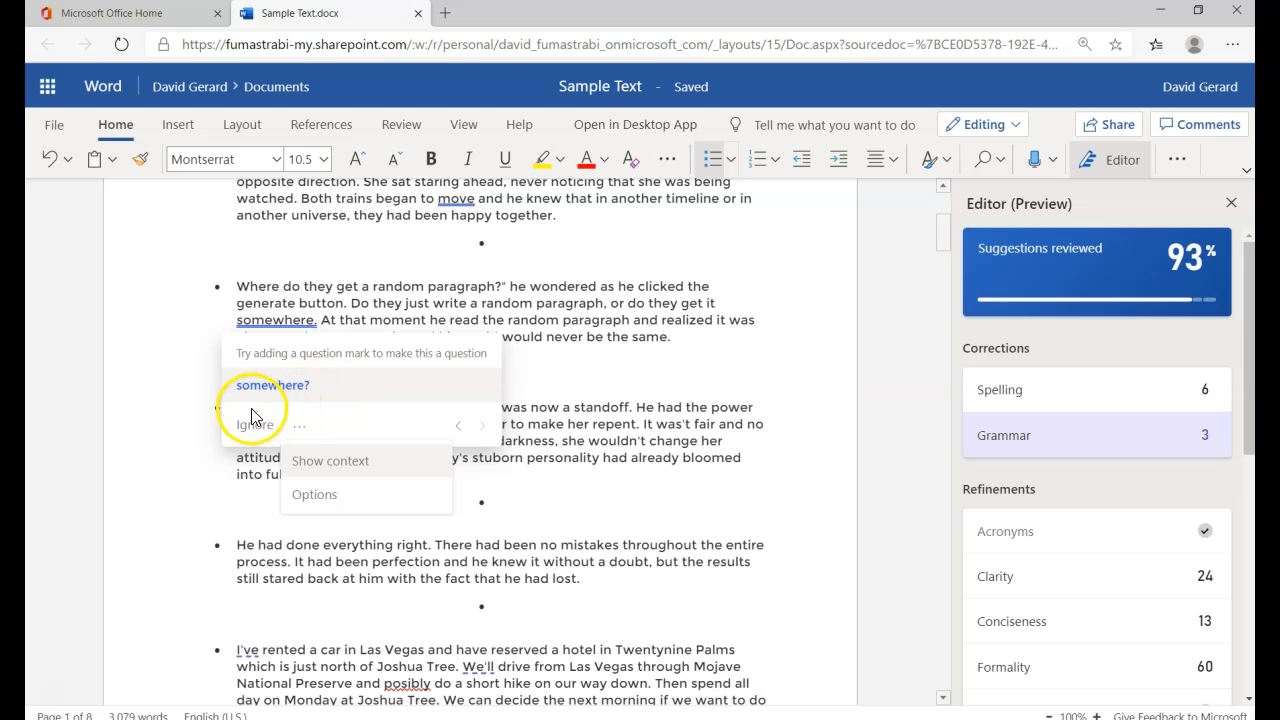
pyautogui.click(459, 430)
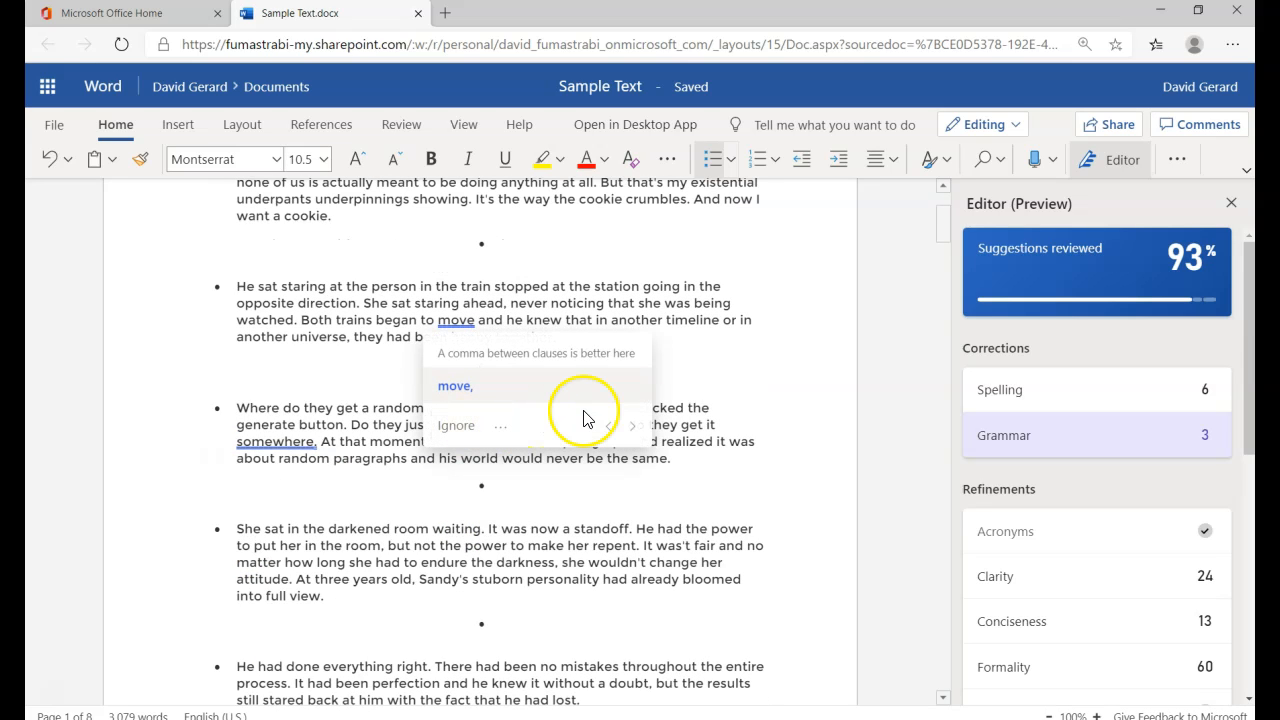
pyautogui.click(636, 432)
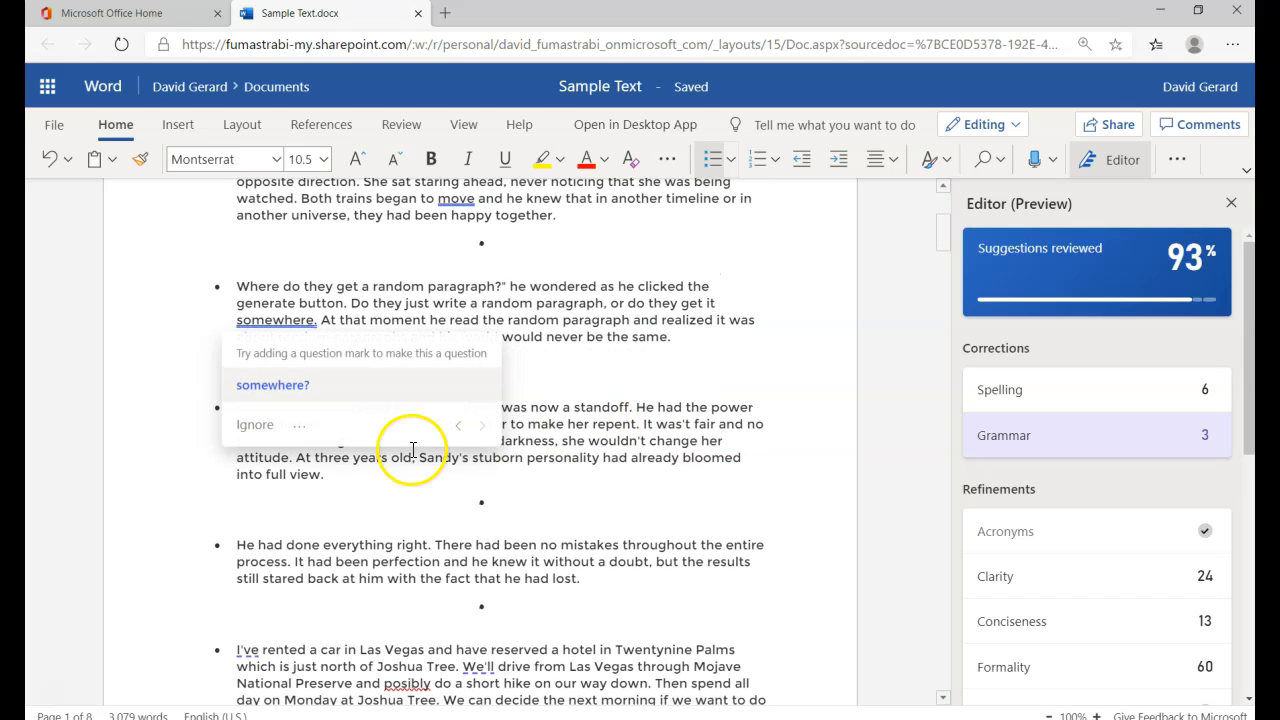
# Open the Editor Settings from the "somewhere" suggestion and look through all the checking options down to Vocabulary.
pyautogui.click(298, 434)
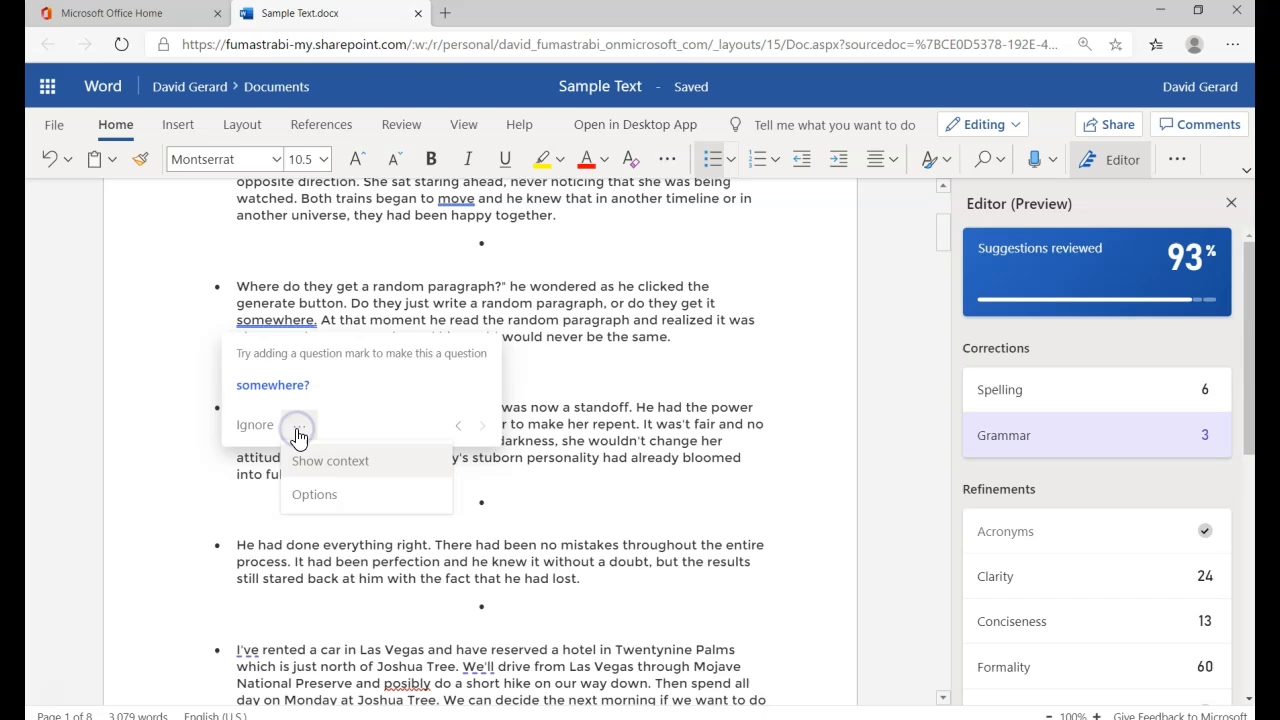
pyautogui.click(316, 495)
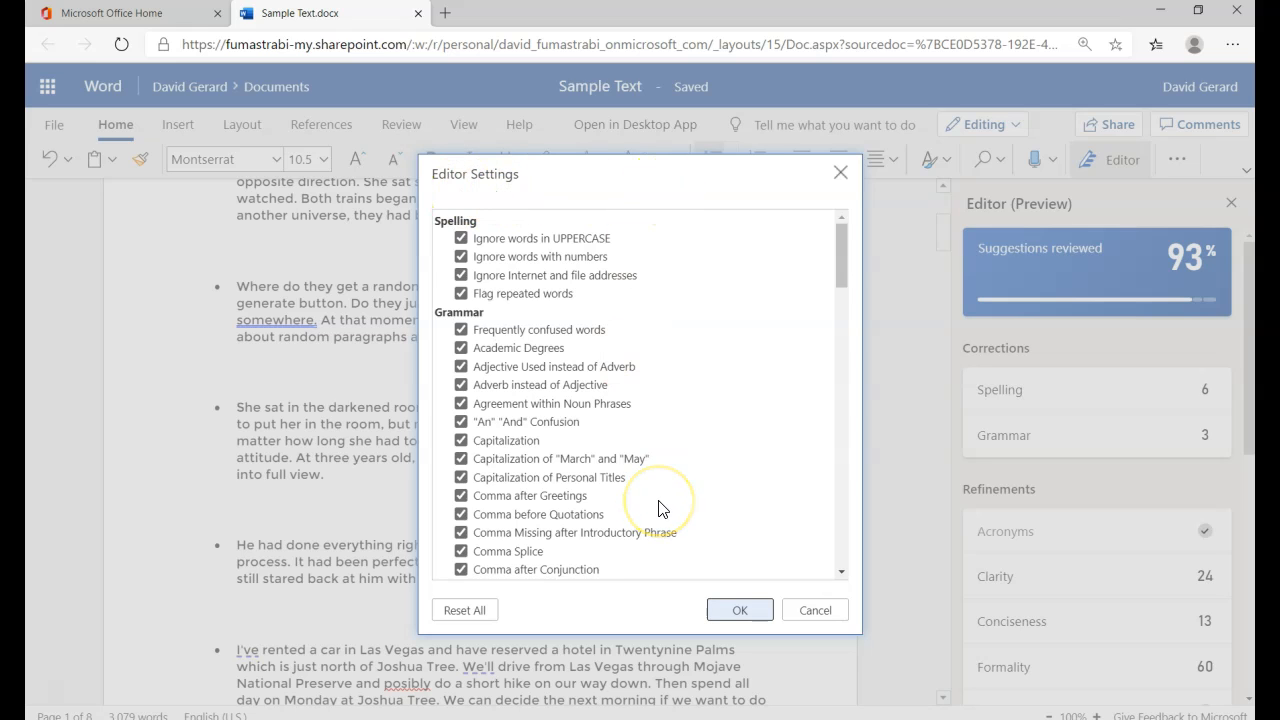
pyautogui.scroll(-3, 659, 509)
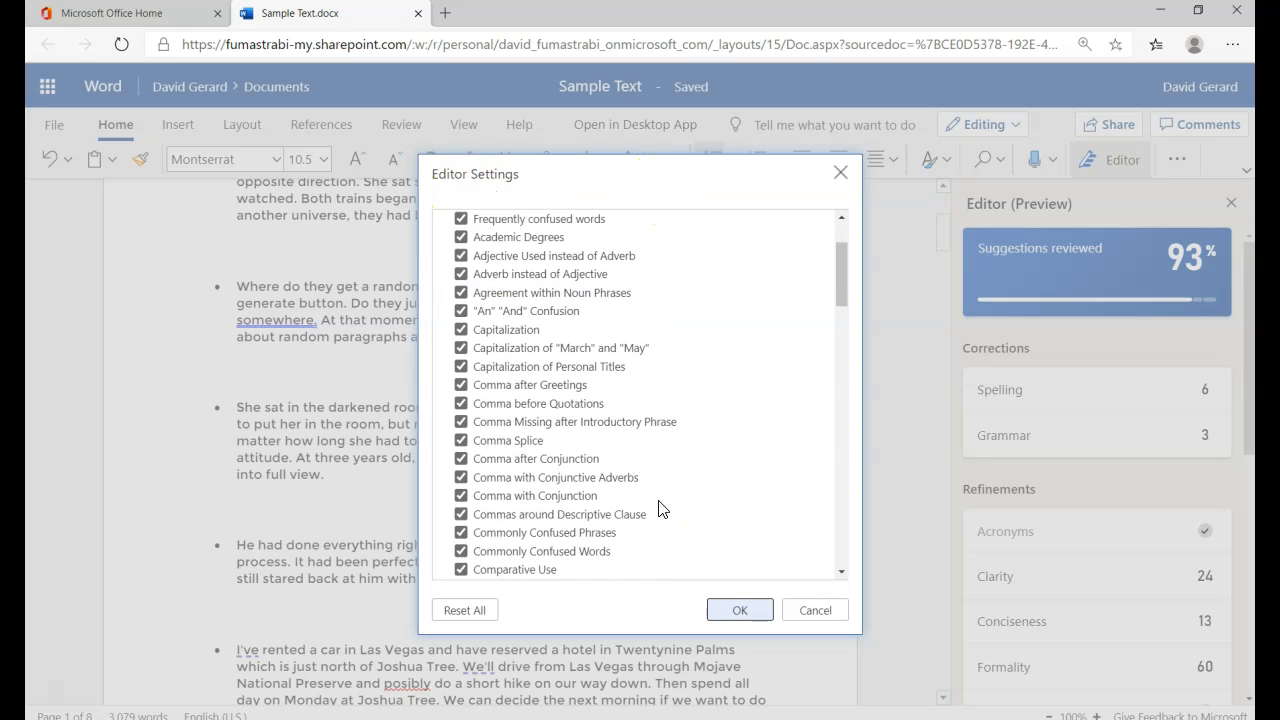
pyautogui.scroll(-10, 659, 509)
pyautogui.scroll(-12, 659, 509)
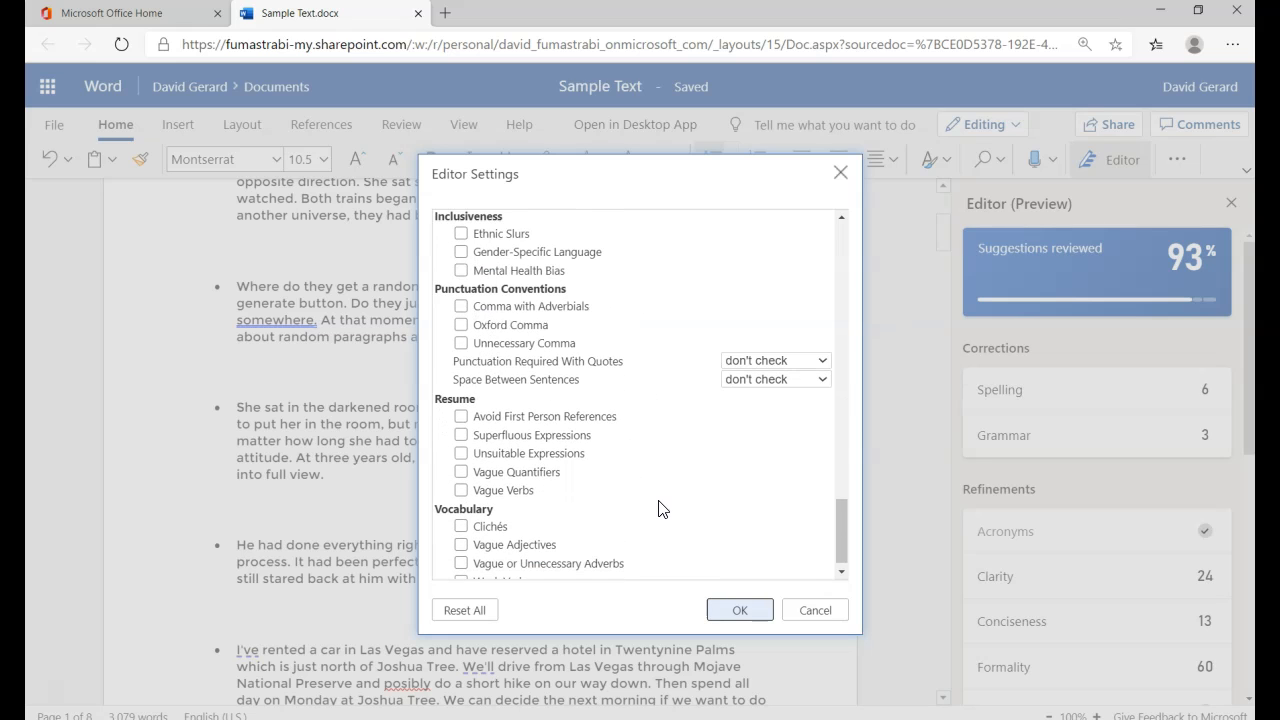
pyautogui.scroll(-1, 659, 509)
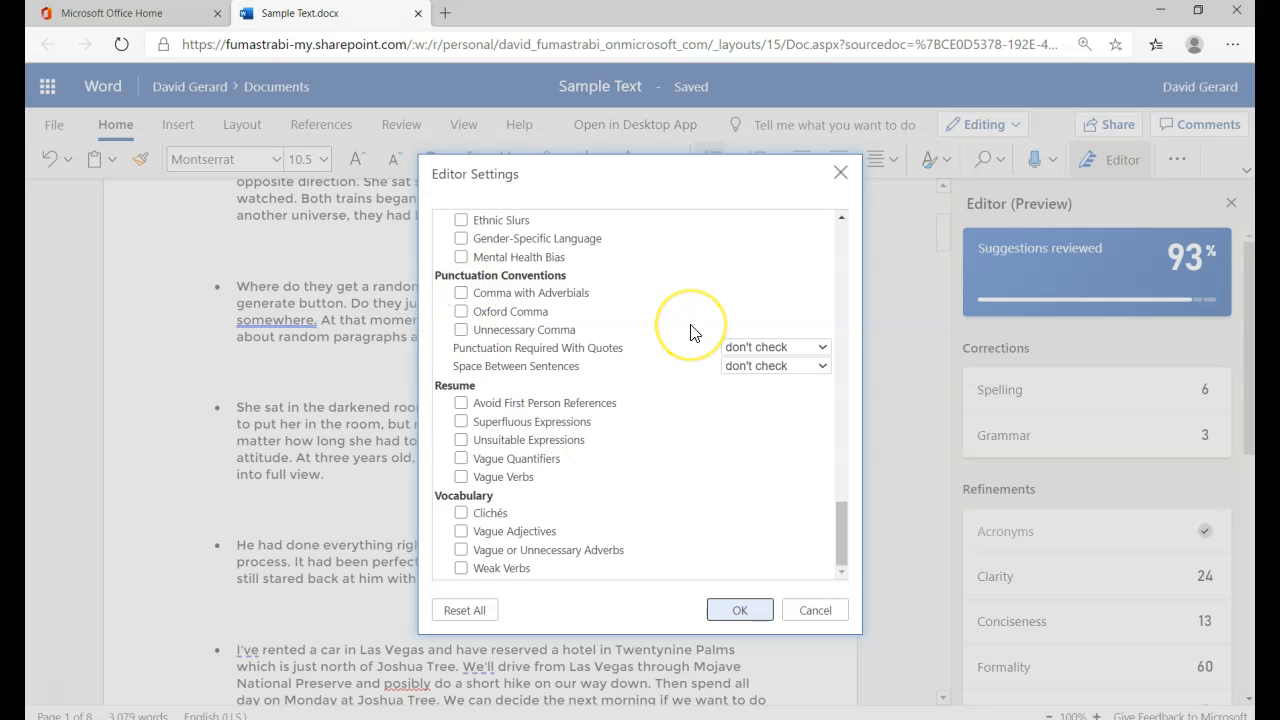
# Turn on the Double Negation and Adverb Placement checks under Clarity in the Editor Settings.
pyautogui.scroll(15, 695, 333)
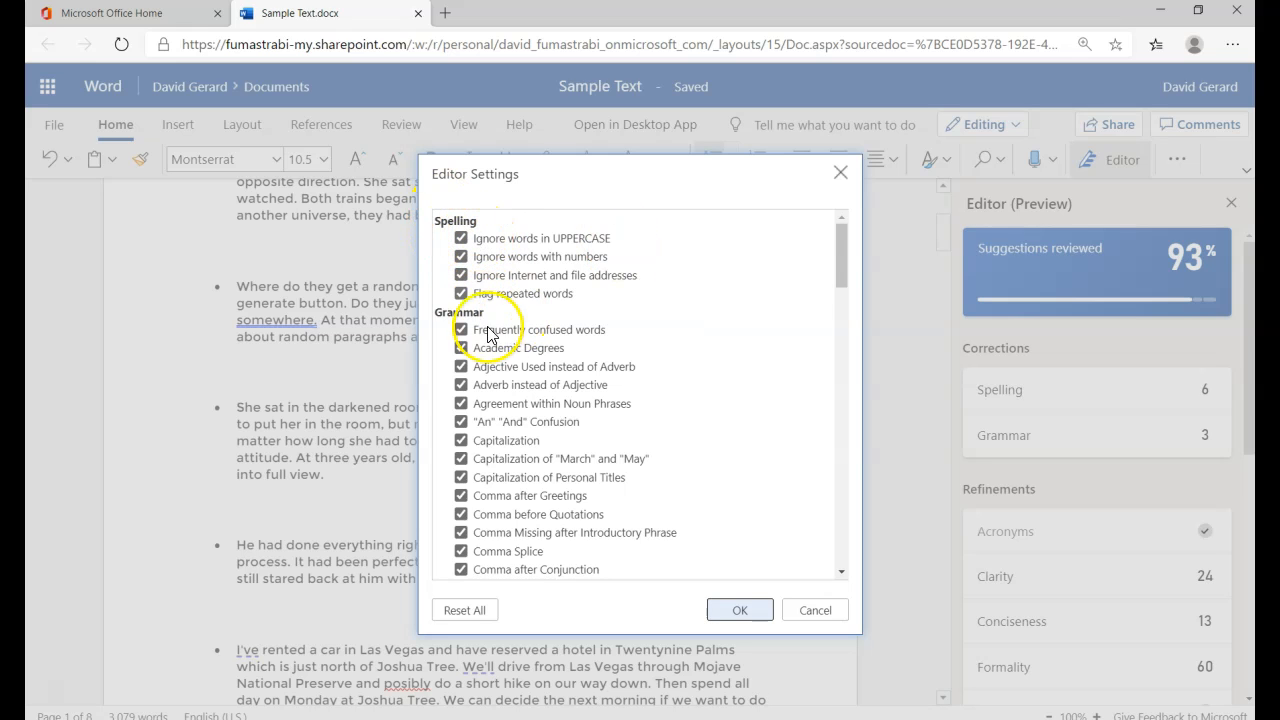
pyautogui.scroll(-10, 560, 376)
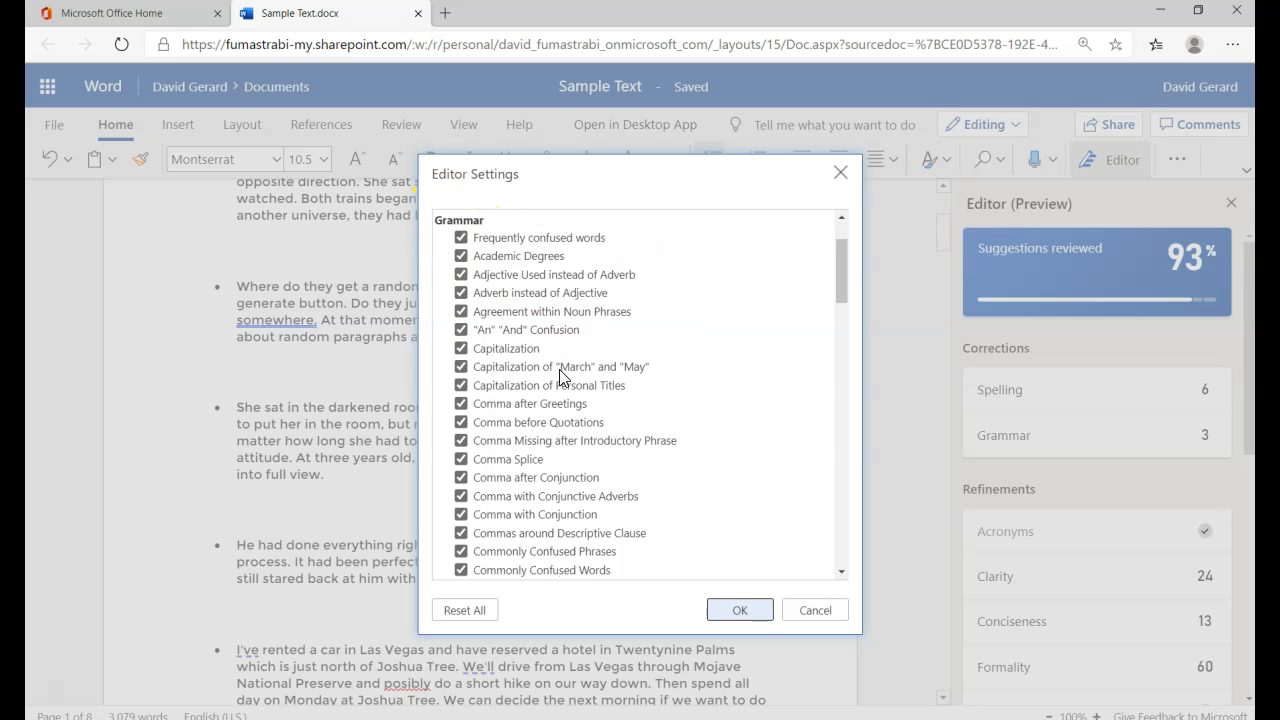
pyautogui.scroll(-3, 560, 376)
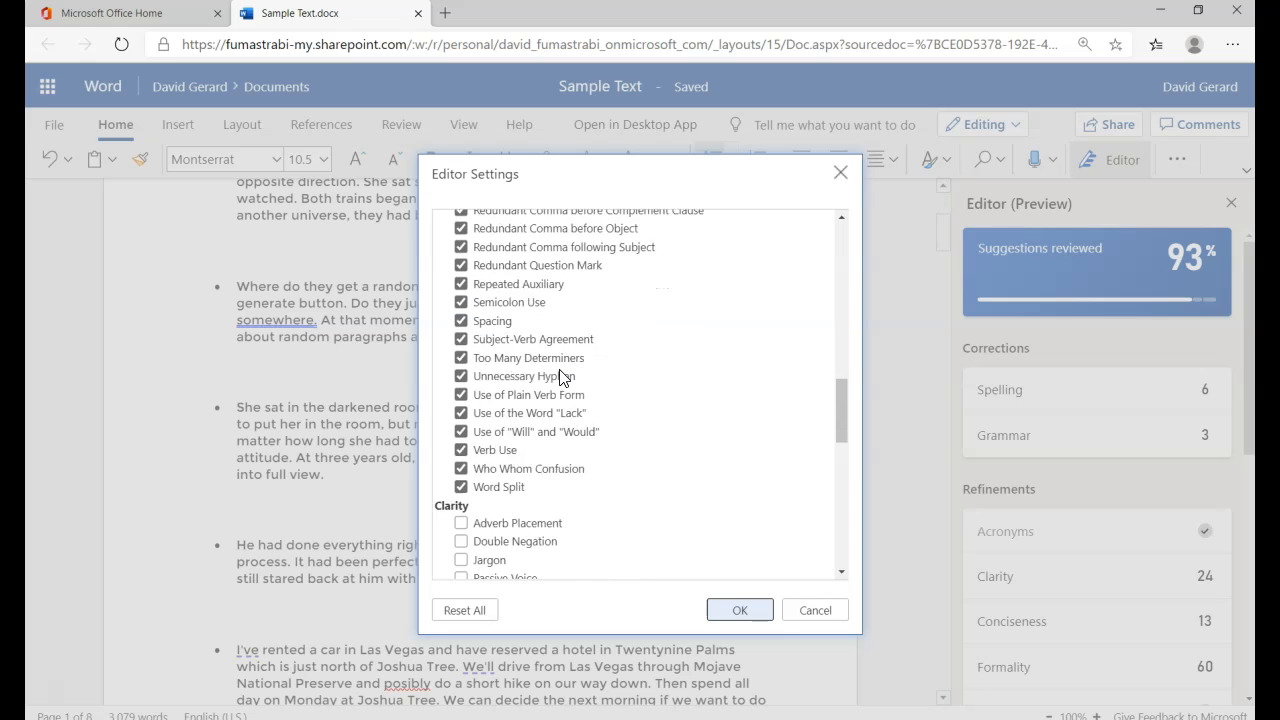
pyautogui.scroll(12, 559, 372)
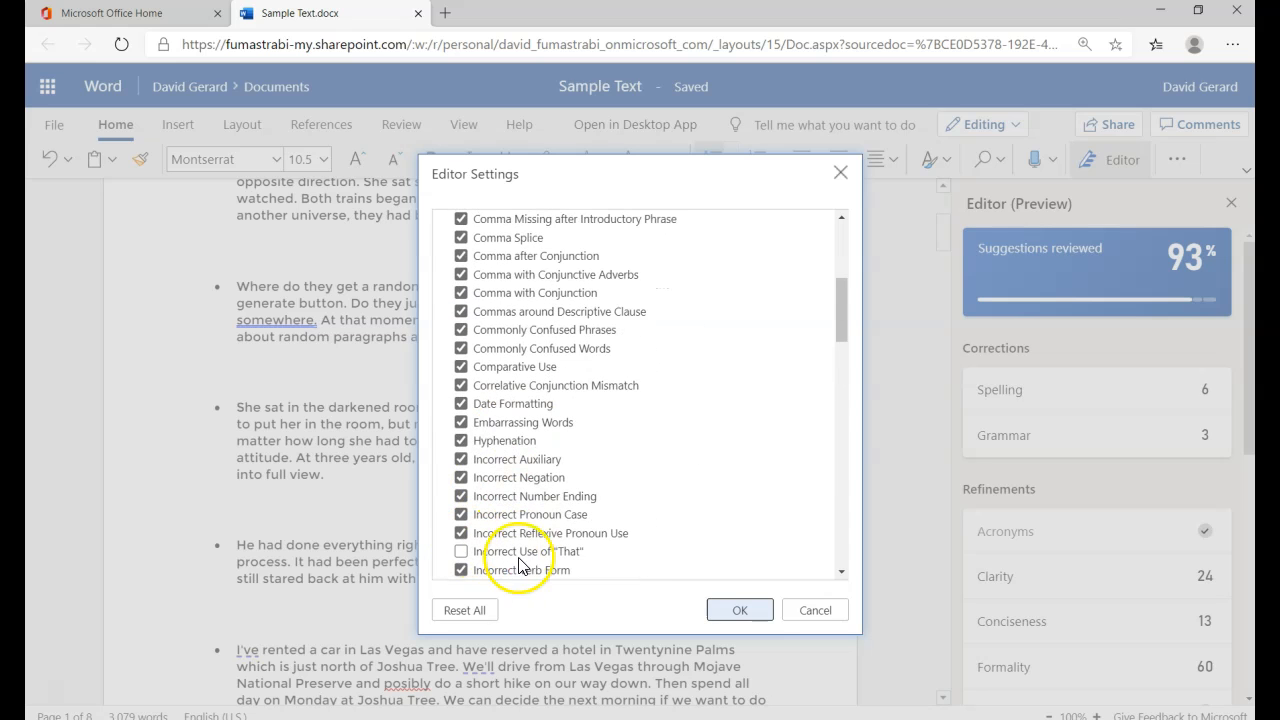
pyautogui.scroll(-12, 629, 569)
pyautogui.scroll(-6, 631, 571)
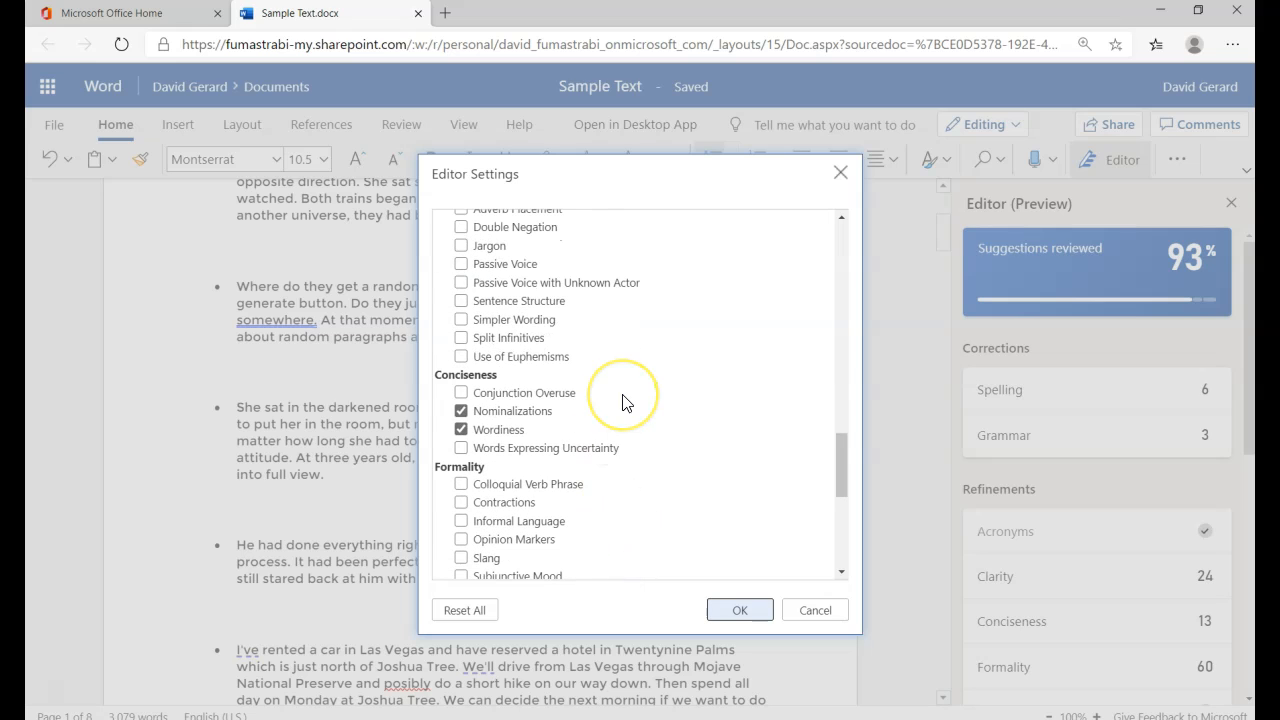
pyautogui.scroll(3, 620, 410)
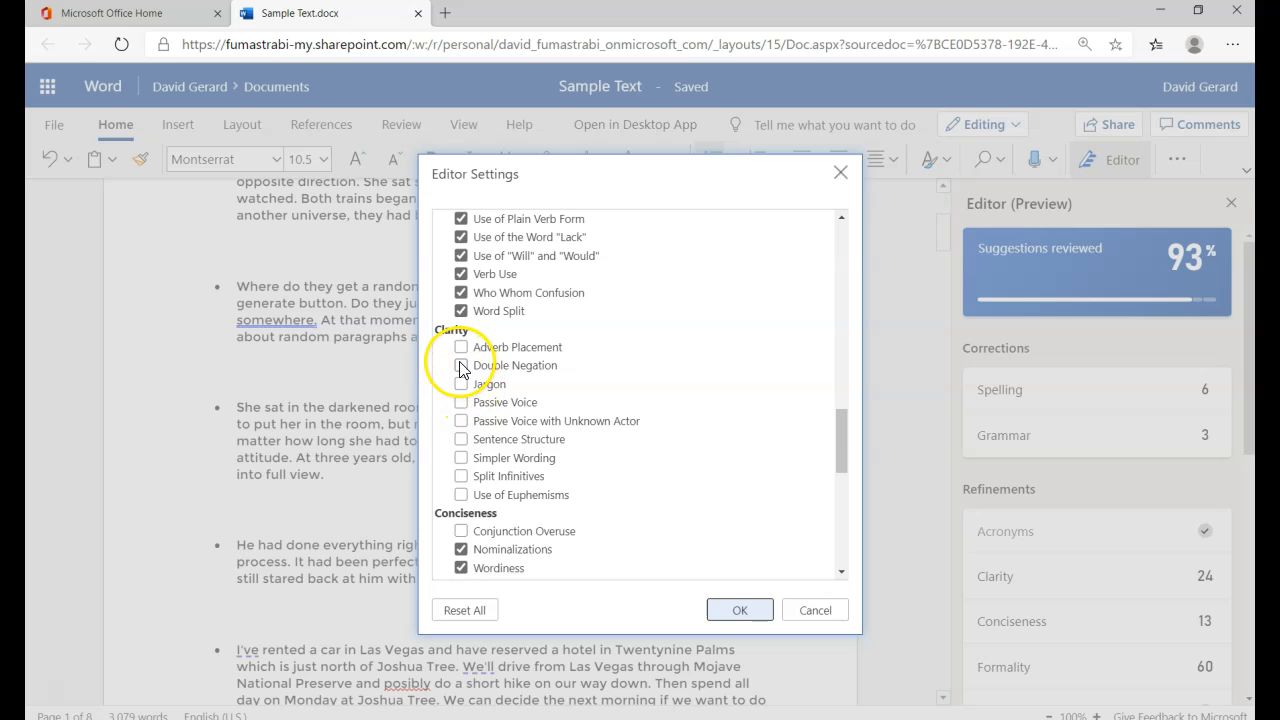
pyautogui.click(461, 366)
pyautogui.click(461, 346)
# Look over the remaining checking options from Conciseness to Vocabulary and save the Editor Settings.
pyautogui.scroll(-2, 652, 403)
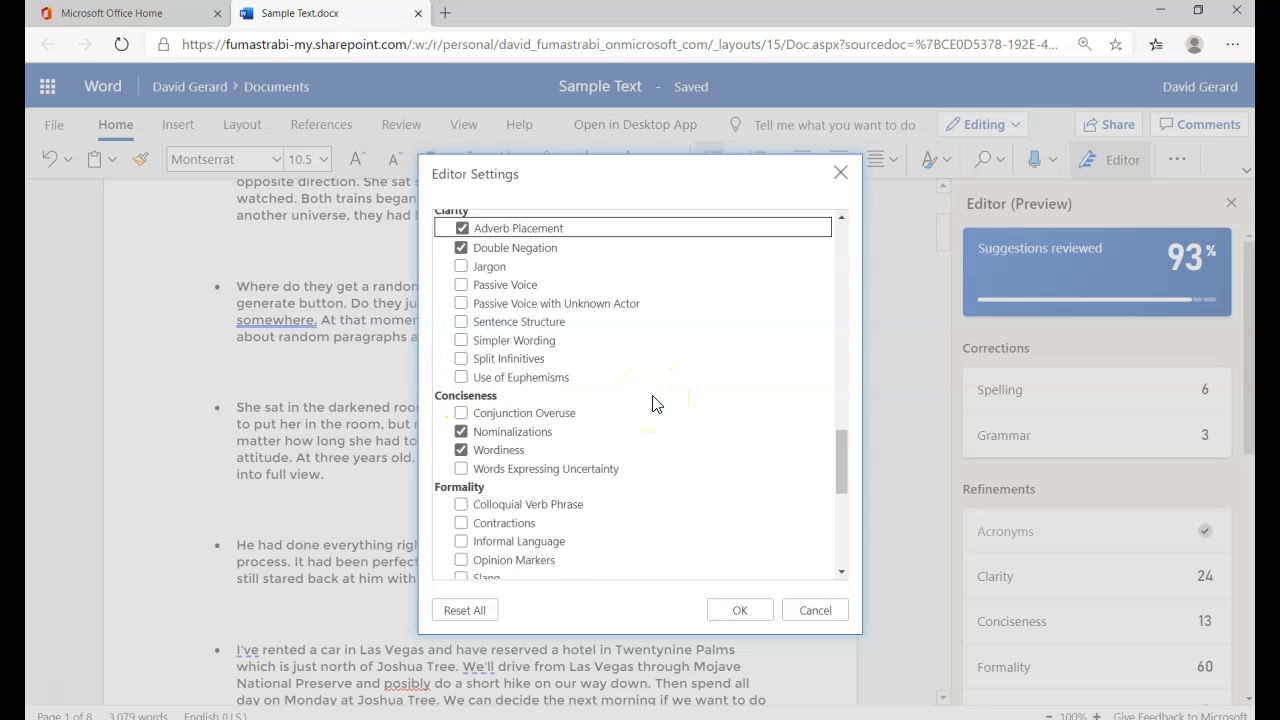
pyautogui.scroll(-3, 652, 403)
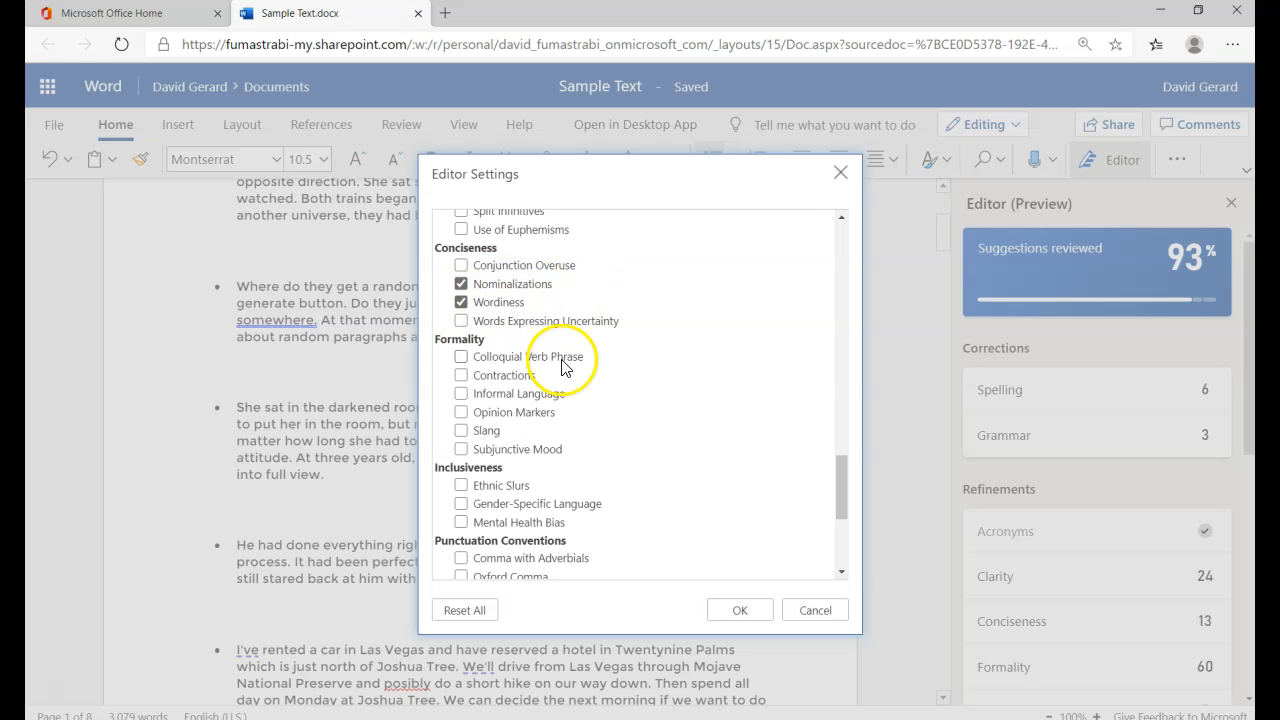
pyautogui.scroll(-5, 615, 425)
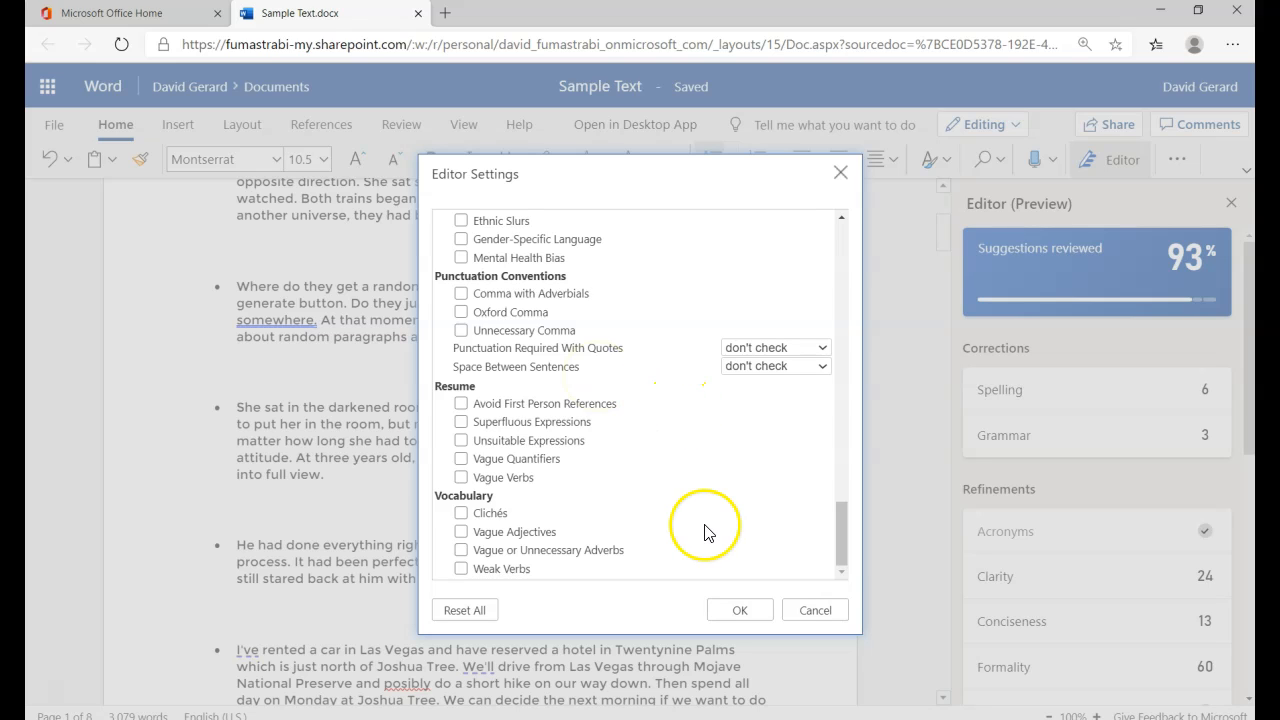
pyautogui.click(738, 612)
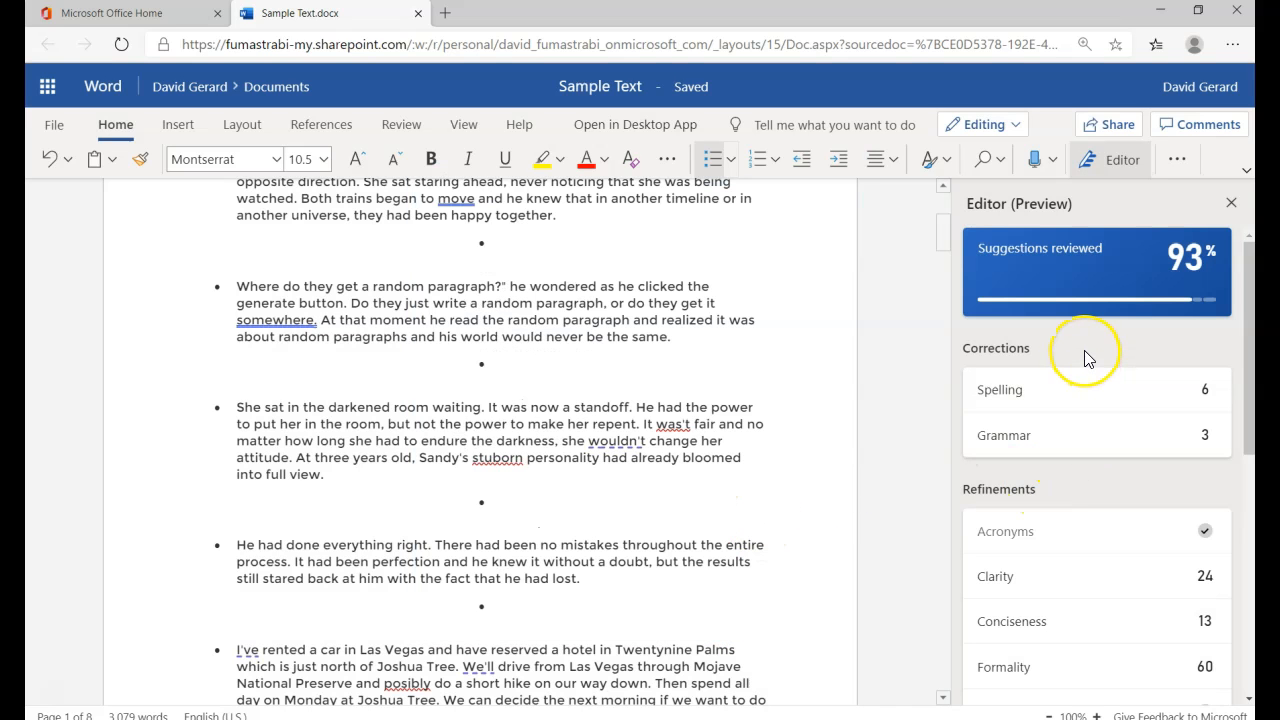
# Check the refinements share of the reviewed suggestions and look over the Editor's refinement categories.
pyautogui.scroll(-1, 1088, 360)
pyautogui.scroll(1, 1088, 360)
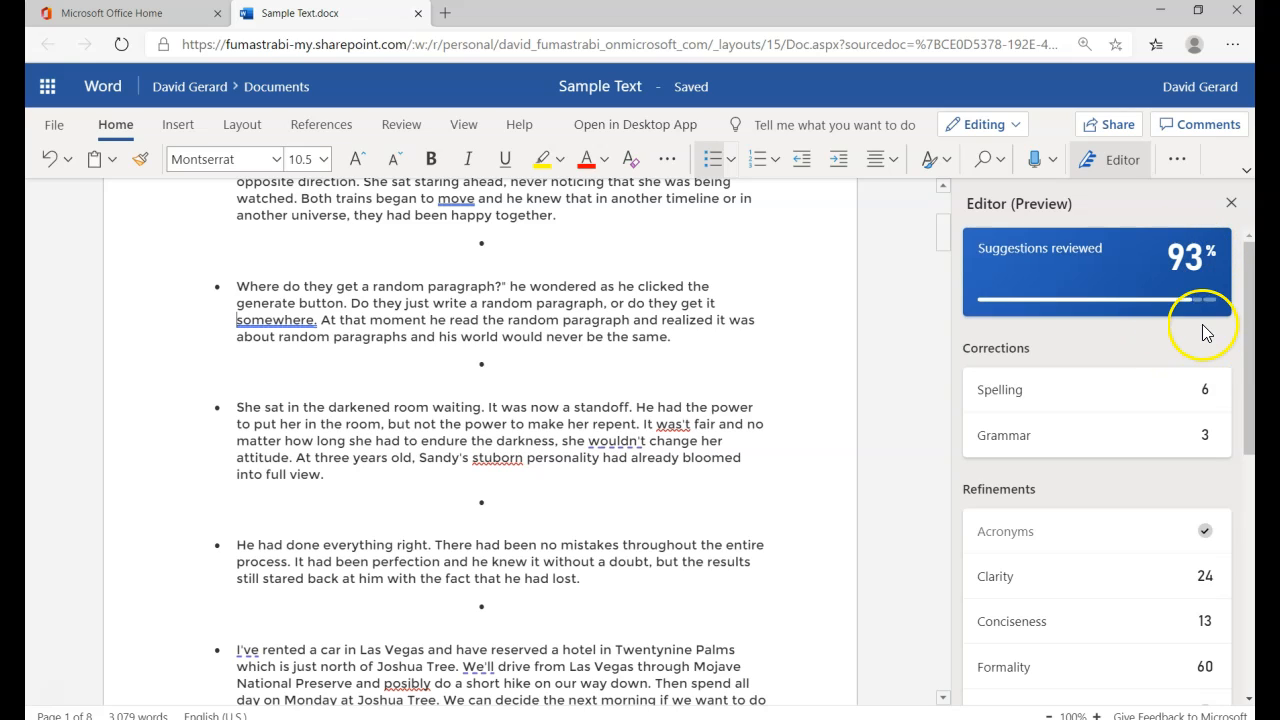
pyautogui.moveTo(1200, 308)
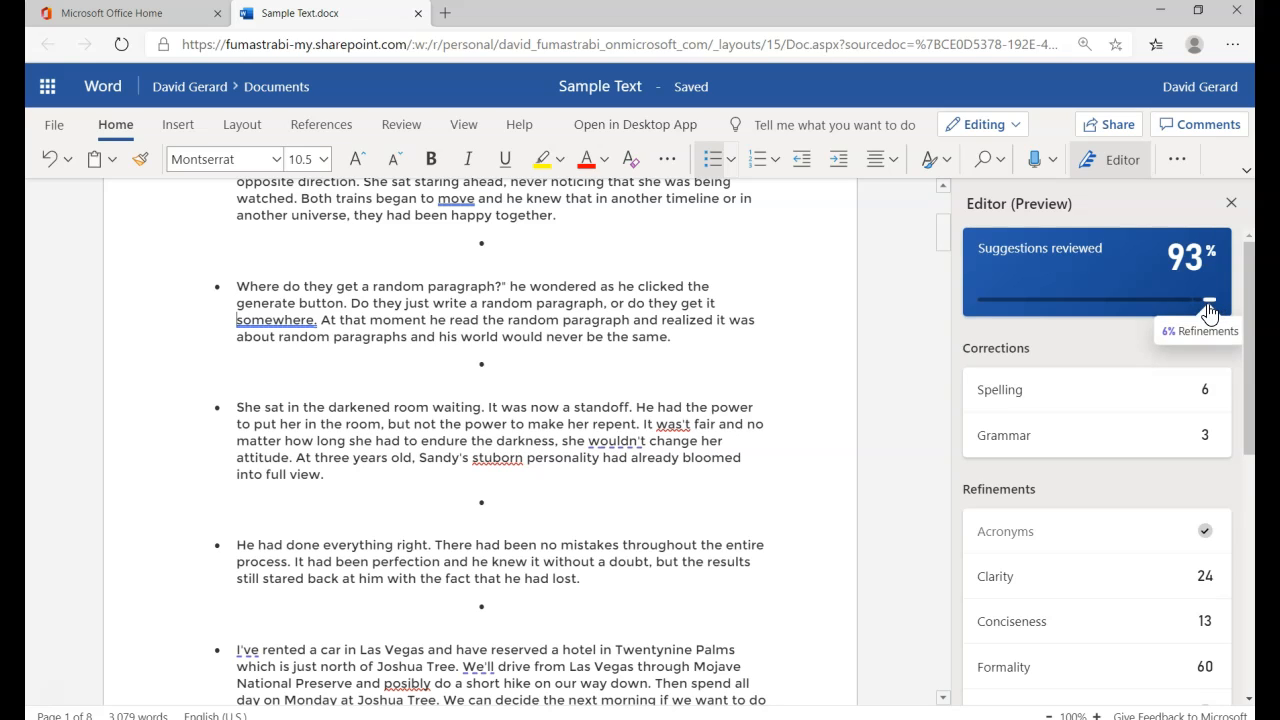
pyautogui.scroll(-3, 1134, 368)
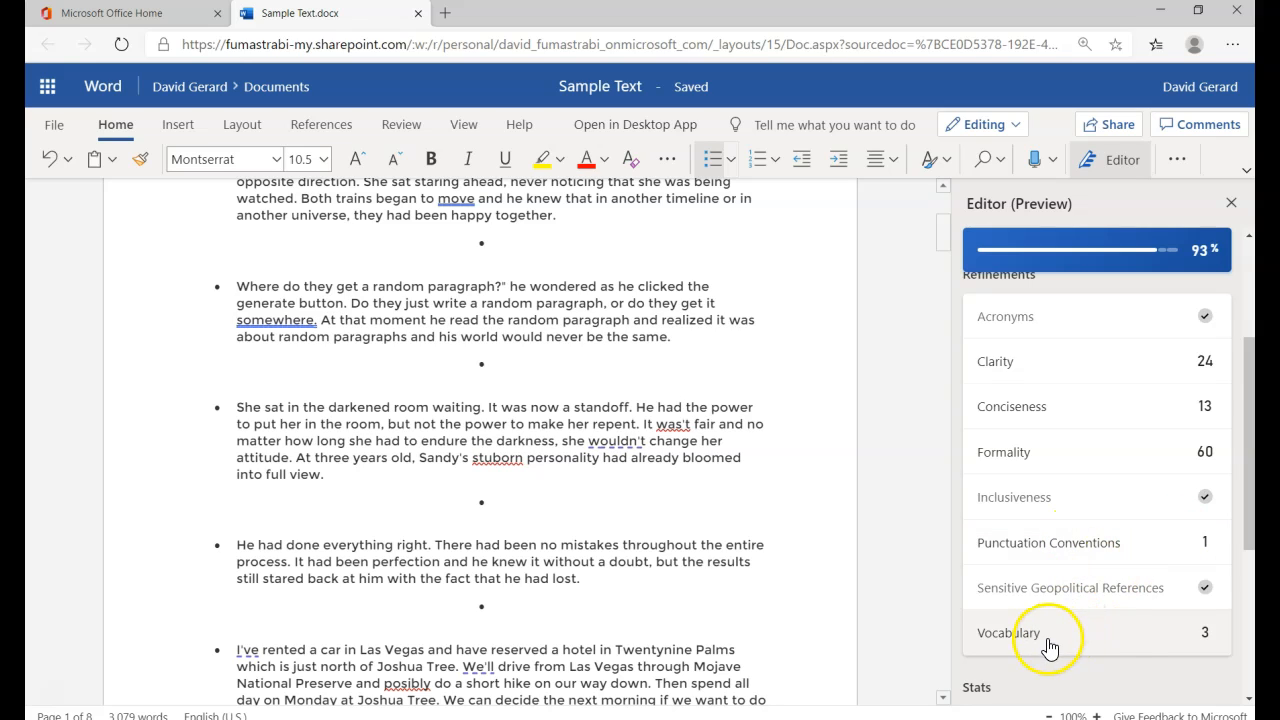
# Open the Conciseness suggestions and show the sentence context for "actually meant".
pyautogui.click(1087, 406)
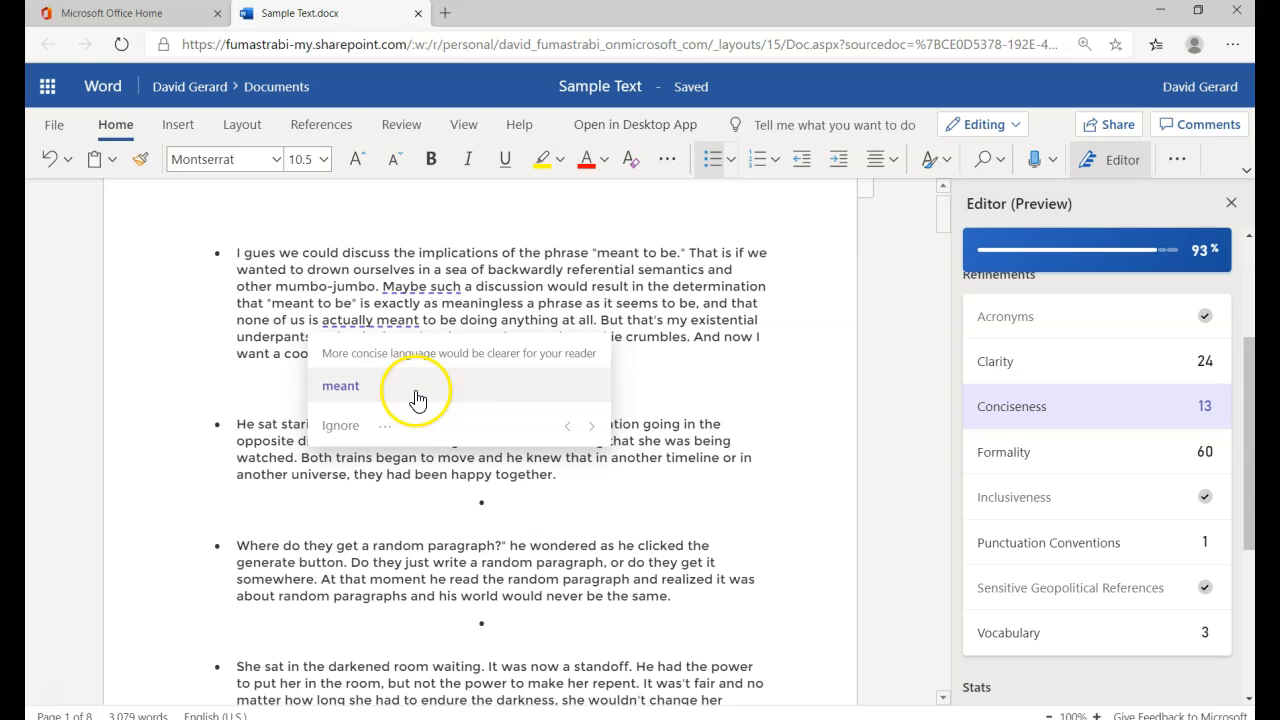
pyautogui.click(389, 428)
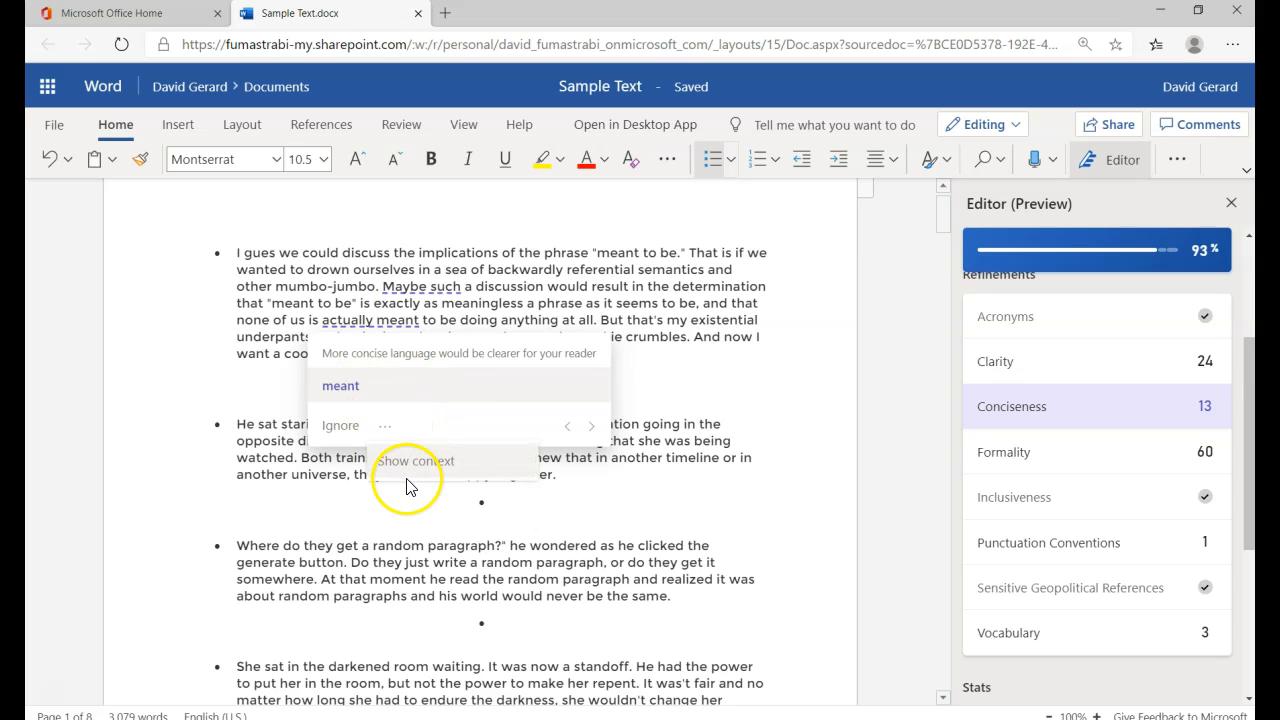
pyautogui.click(428, 465)
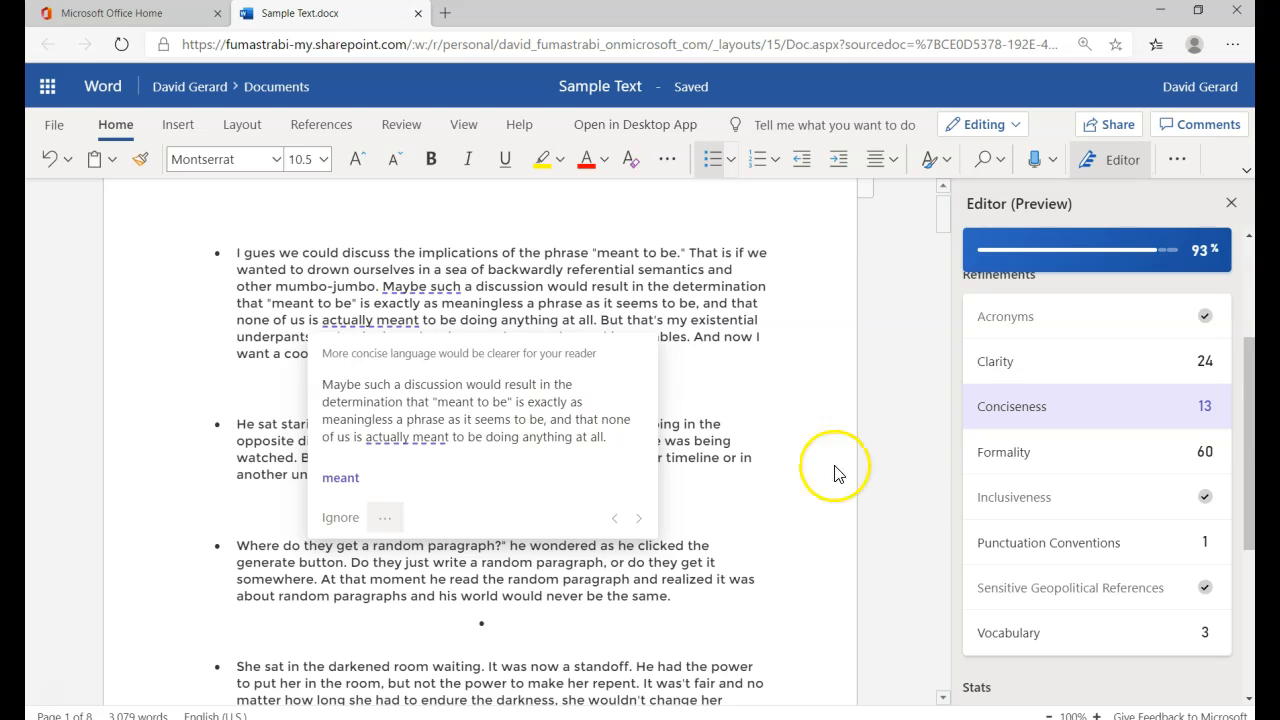
# View the Formality suggestion for "that's" and look over the other refinement categories and the document stats.
pyautogui.click(1064, 457)
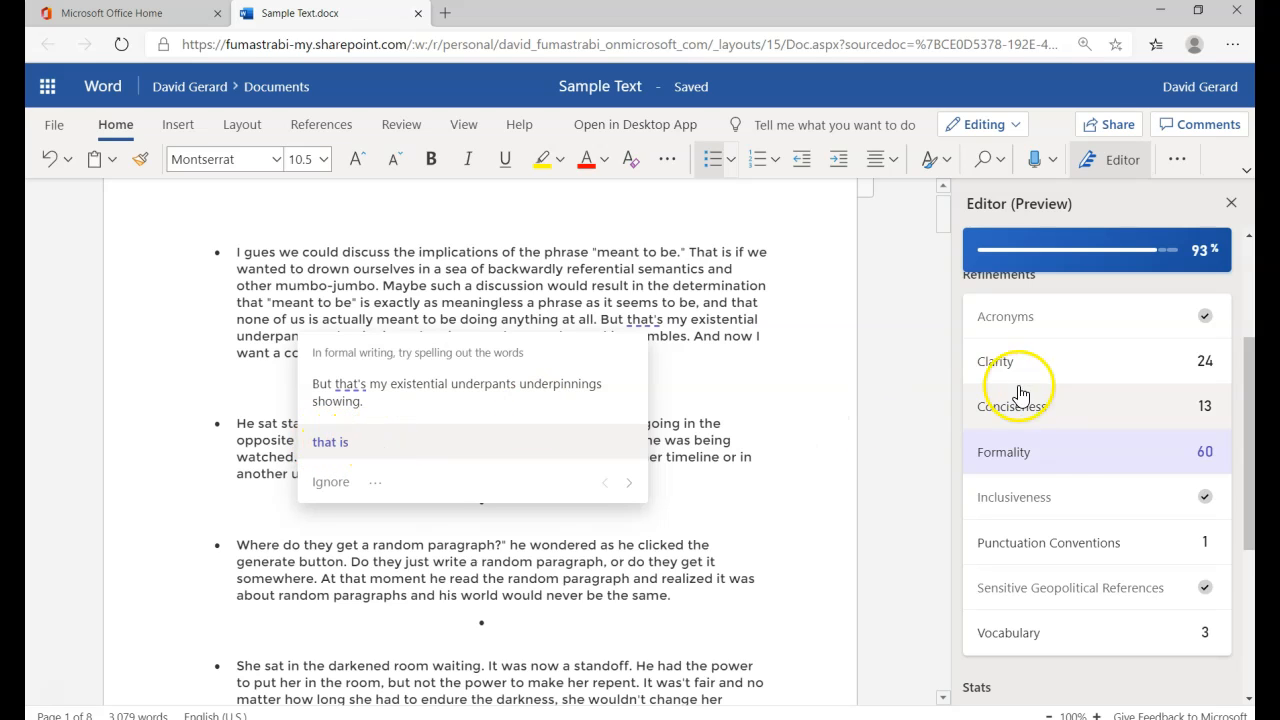
pyautogui.scroll(-3, 1051, 483)
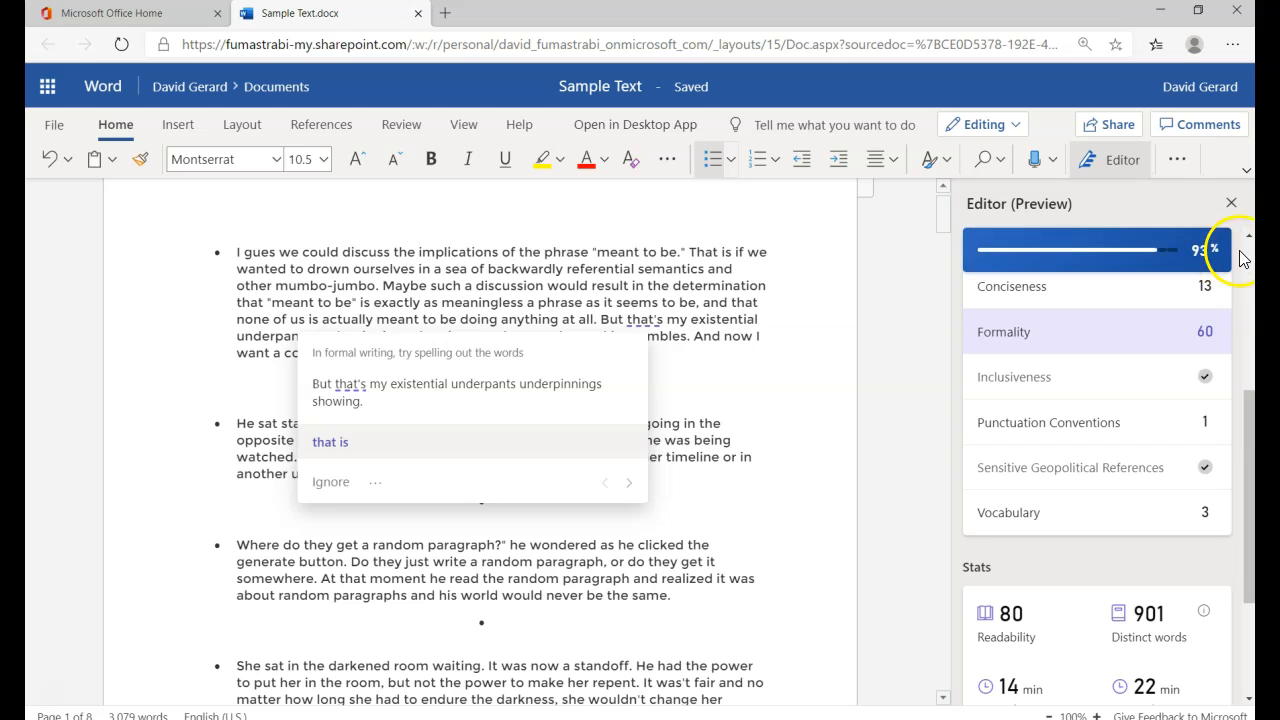
pyautogui.scroll(-4, 1135, 476)
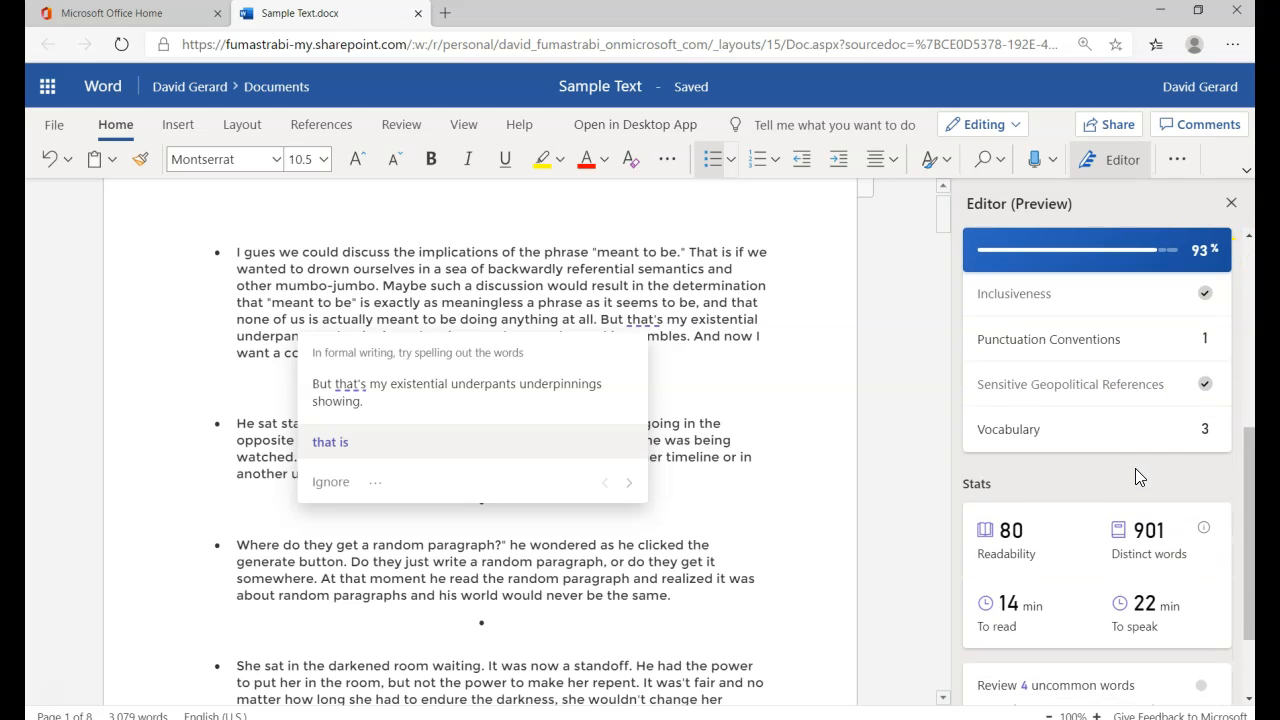
pyautogui.scroll(10, 1135, 470)
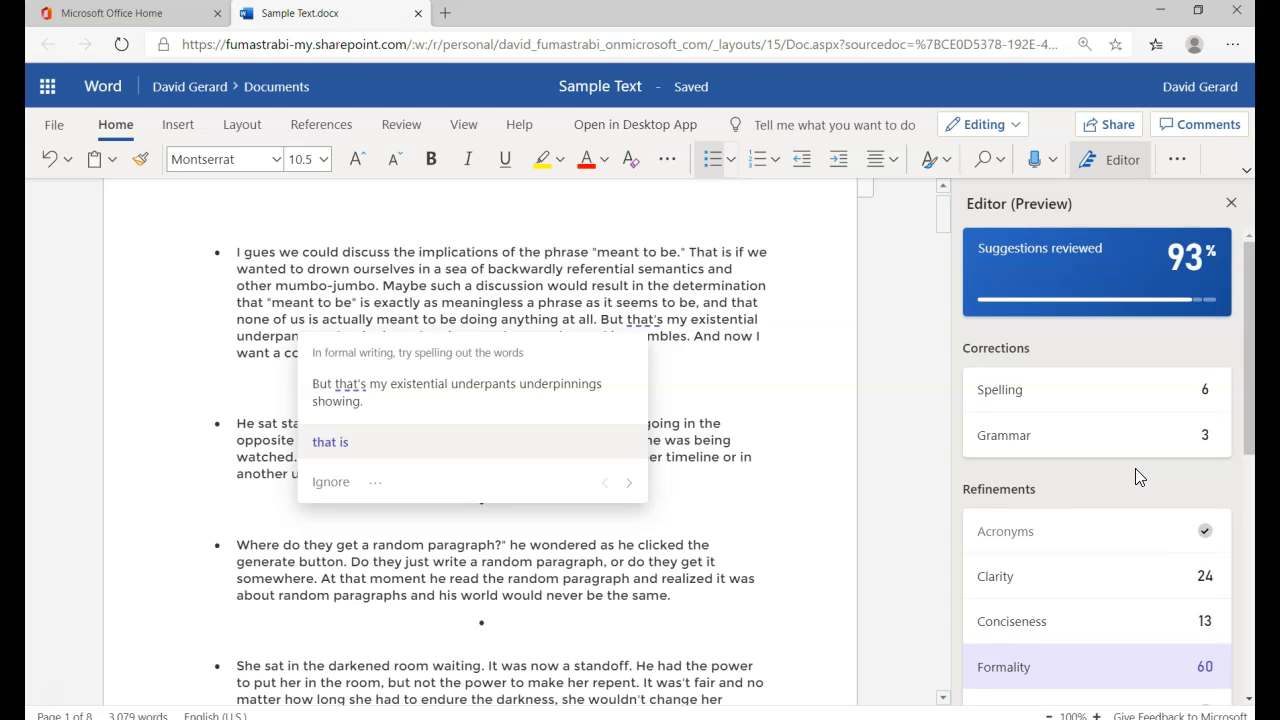
# Close the "that's" suggestion without applying it and look through the flagged words in the first page's paragraphs.
pyautogui.click(720, 618)
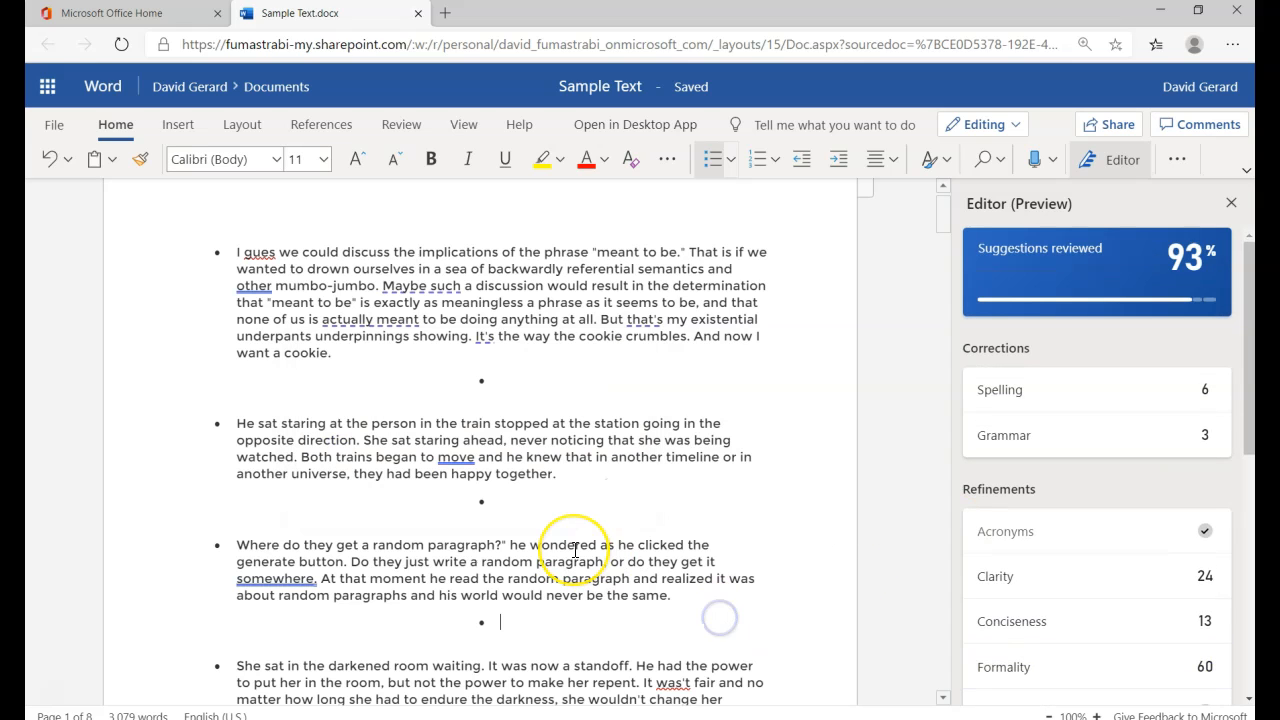
pyautogui.scroll(-3, 575, 549)
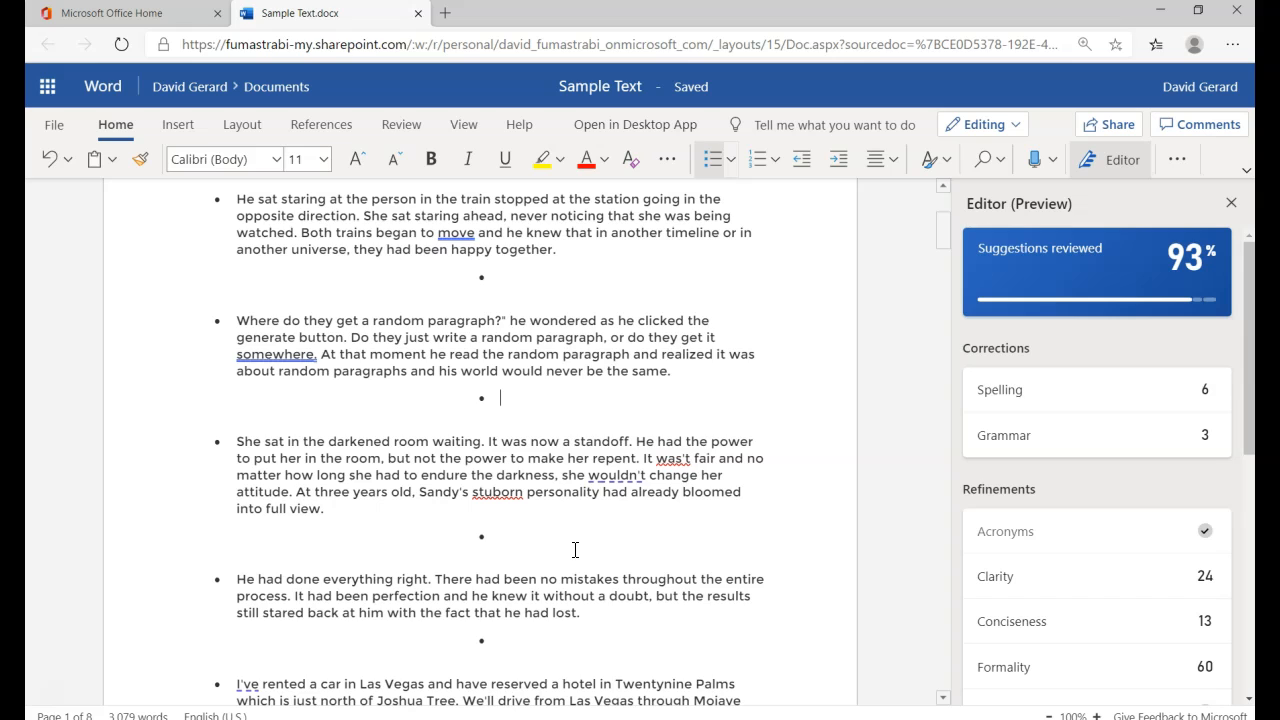
pyautogui.scroll(-2, 575, 549)
pyautogui.scroll(-1, 575, 549)
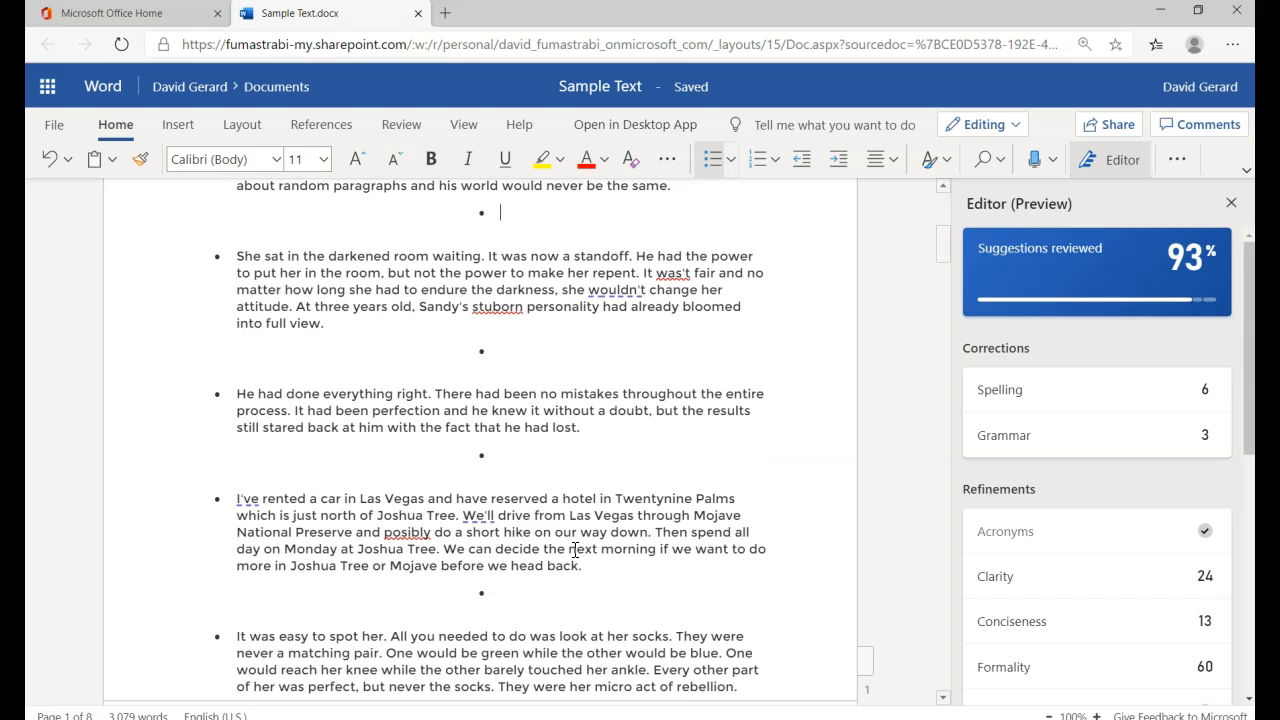
# Look over the Editor's stats and feedback sections, and examine the flagged words further down the document.
pyautogui.click(1120, 160)
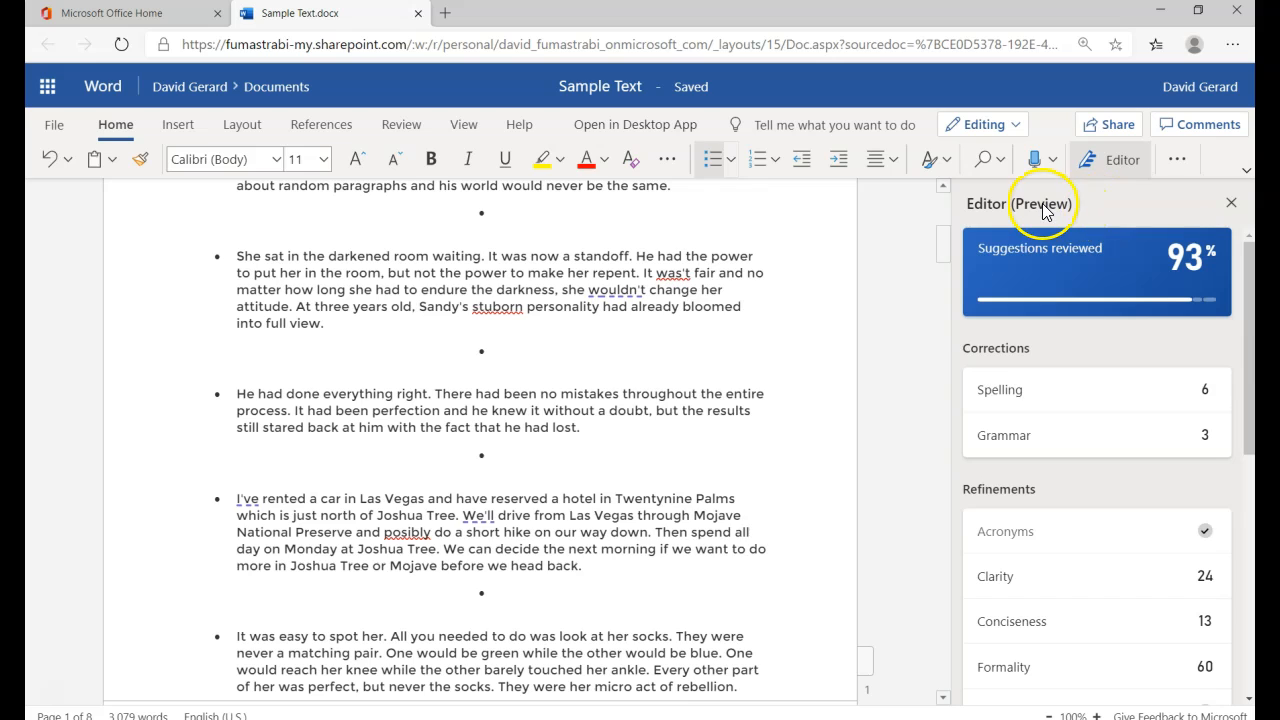
pyautogui.scroll(-1, 1176, 386)
pyautogui.scroll(-5, 1176, 386)
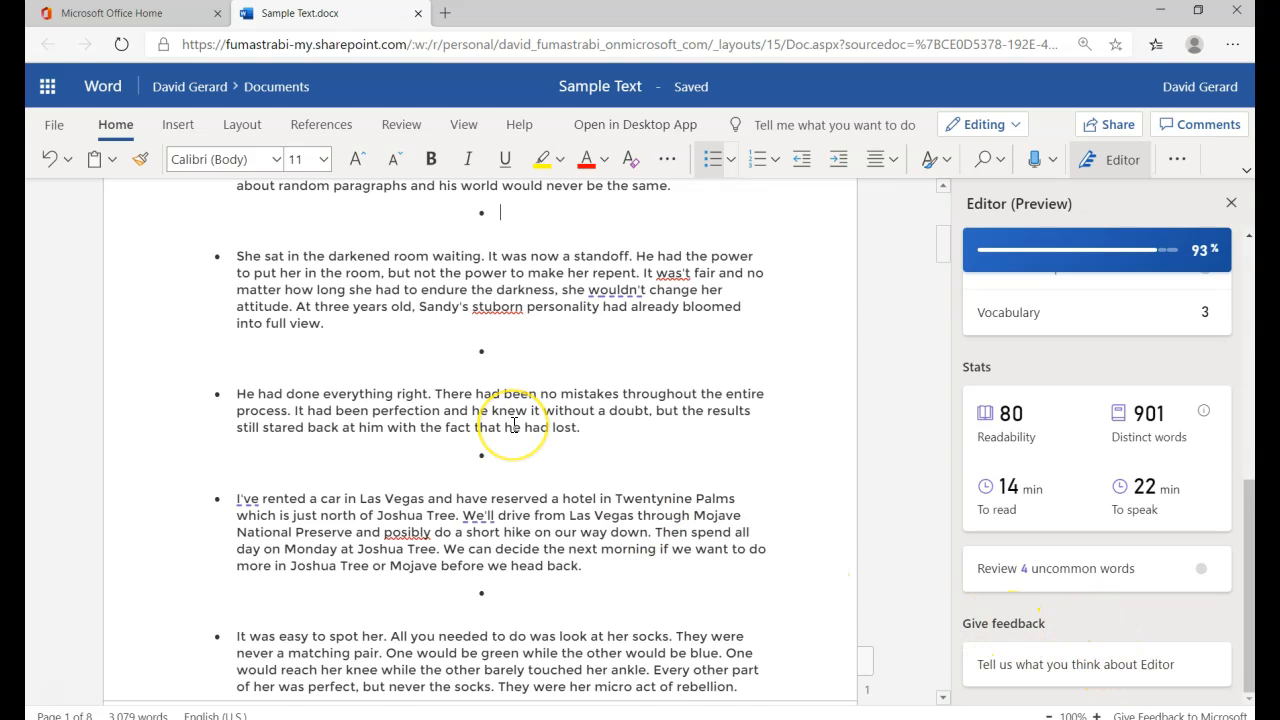
pyautogui.scroll(-5, 512, 425)
pyautogui.scroll(-4, 514, 425)
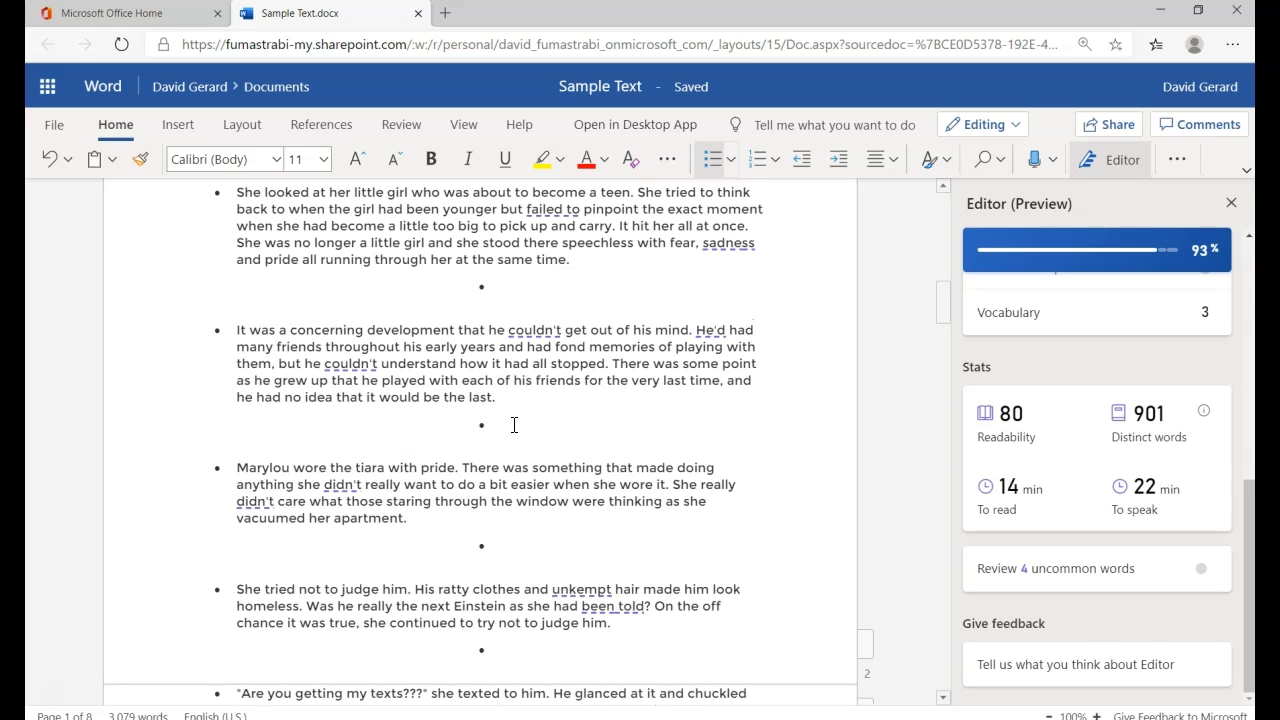